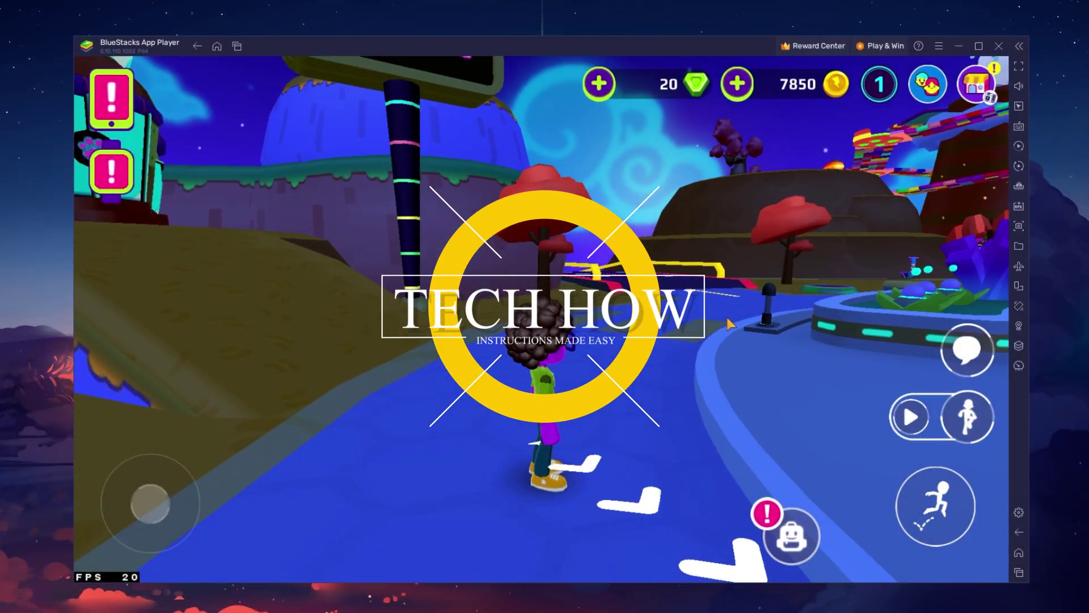
- Run the PK XD character through the plaza with WASD and mouse-look, then return home
key("w")
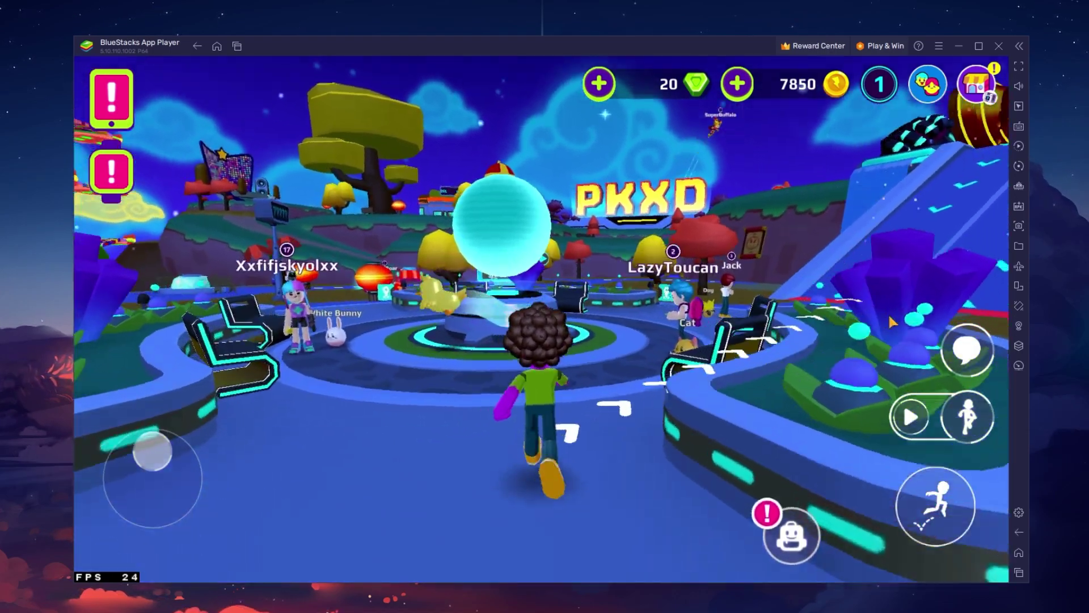
left_click_drag(877, 317, 779, 322)
key("w")
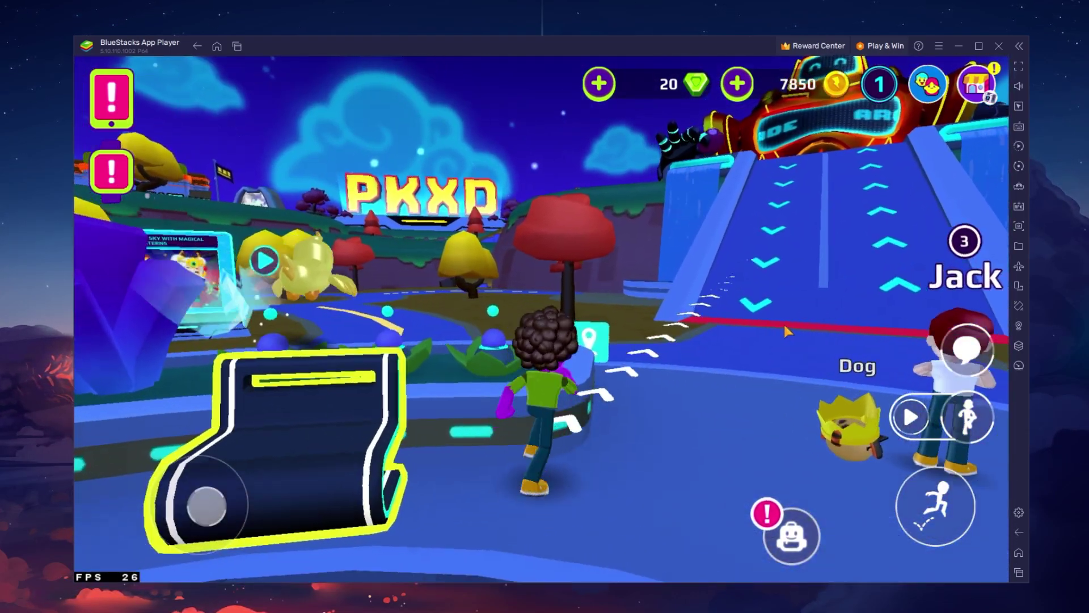
key("w")
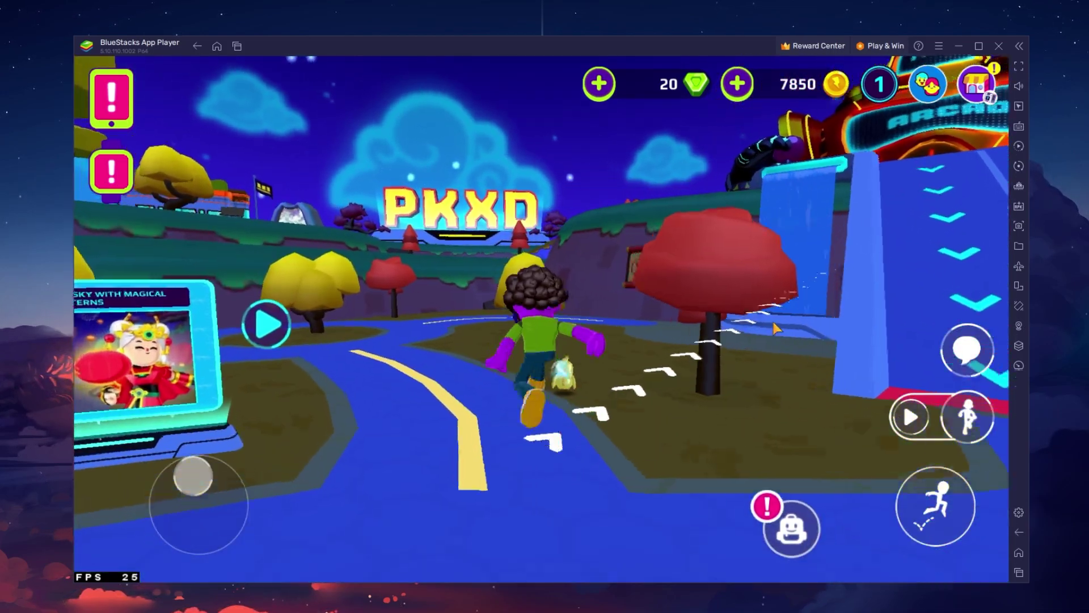
key("a")
mouse_move(772, 319)
left_mouse_down()
mouse_move(427, 316)
mouse_move(597, 321)
left_mouse_up()
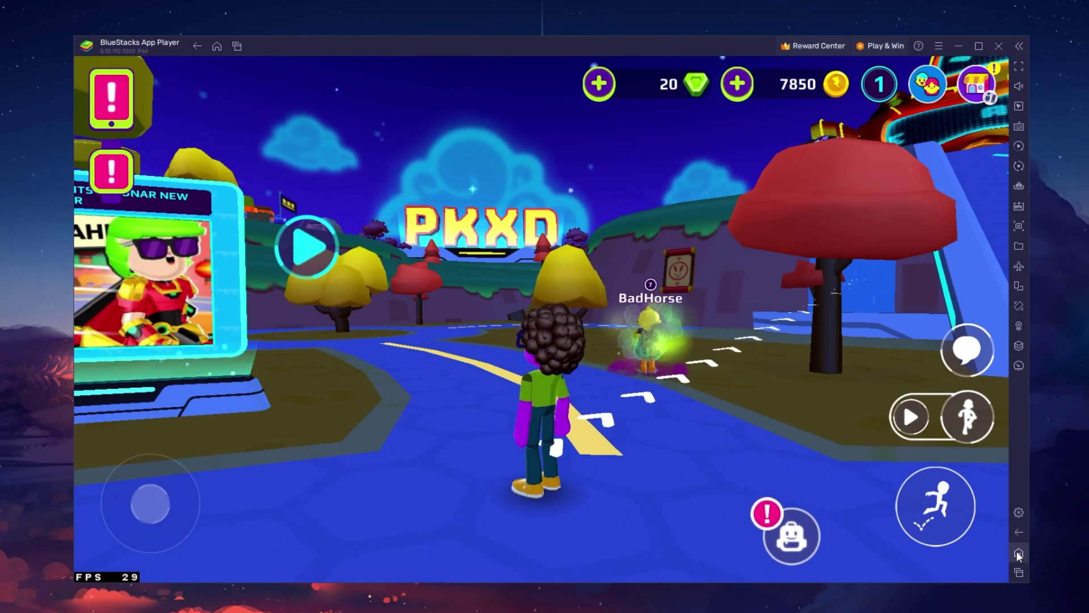
left_click(1019, 552)
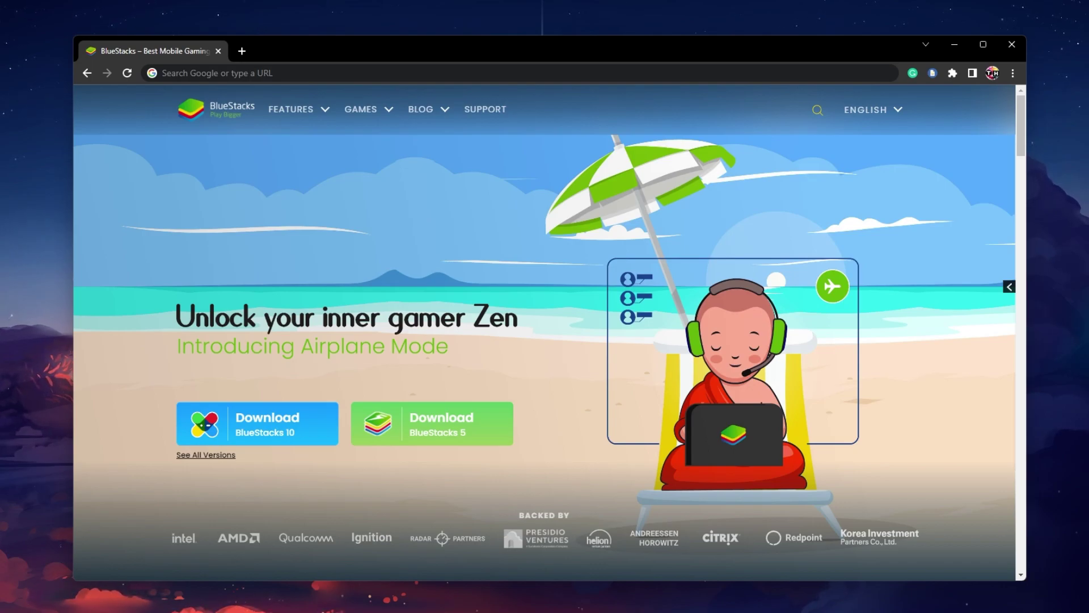
- Download the BlueStacks 5 installer, run it from Chrome's download shelf, and minimize Chrome
left_click(499, 433)
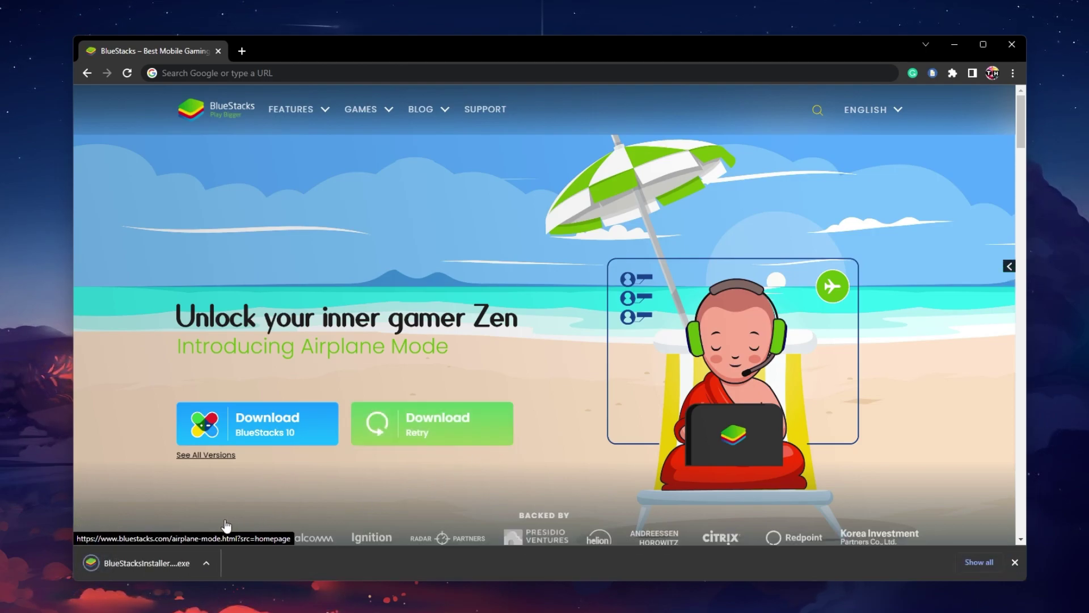
left_click(157, 565)
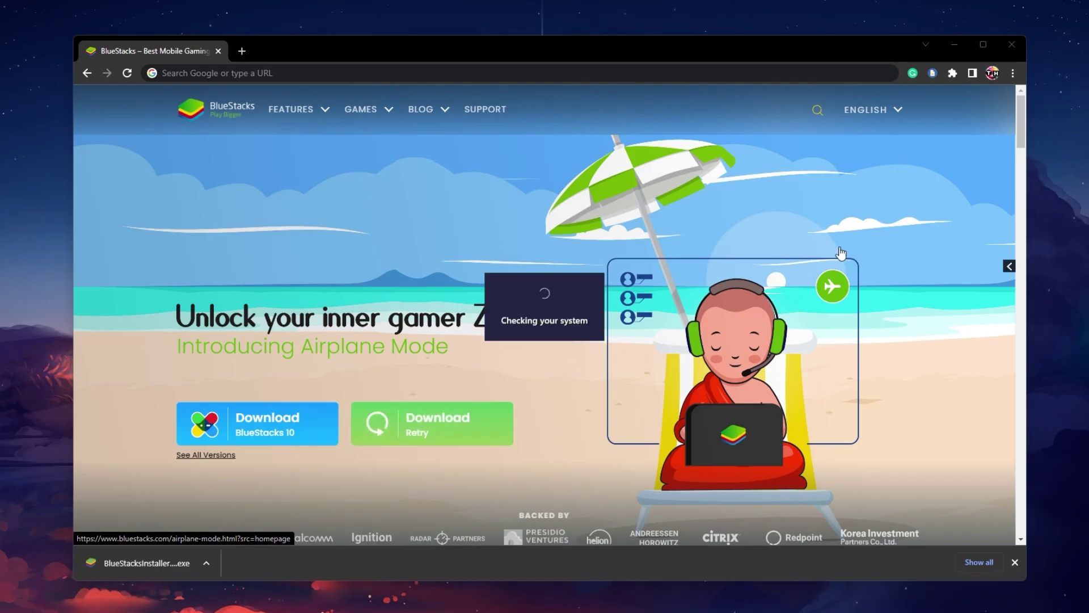
left_click(954, 45)
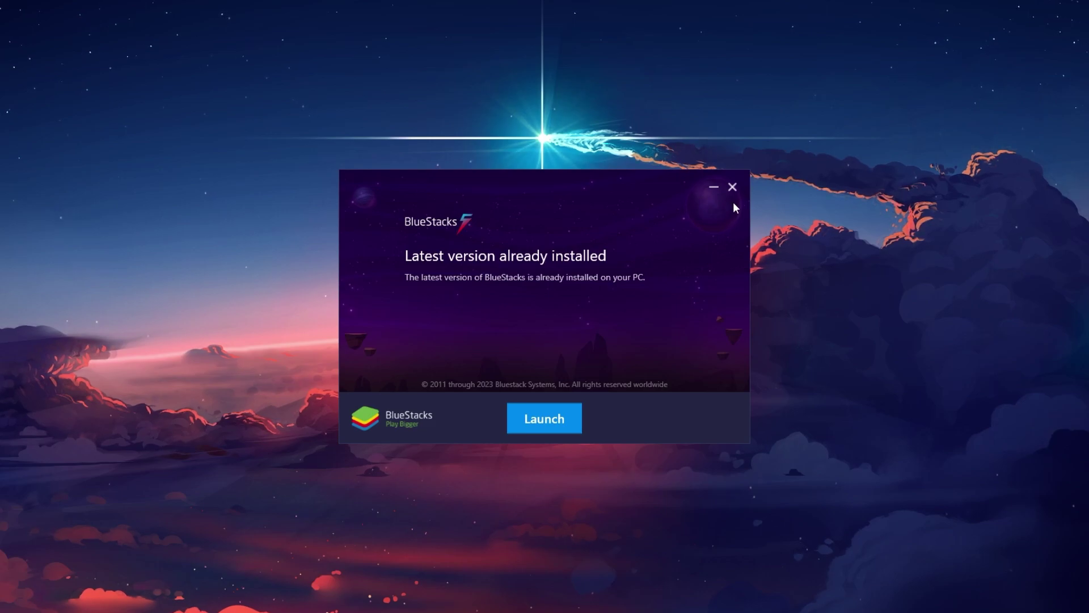
- Dismiss the already-installed notice and open the Play Store from the BlueStacks home screen
left_click(732, 186)
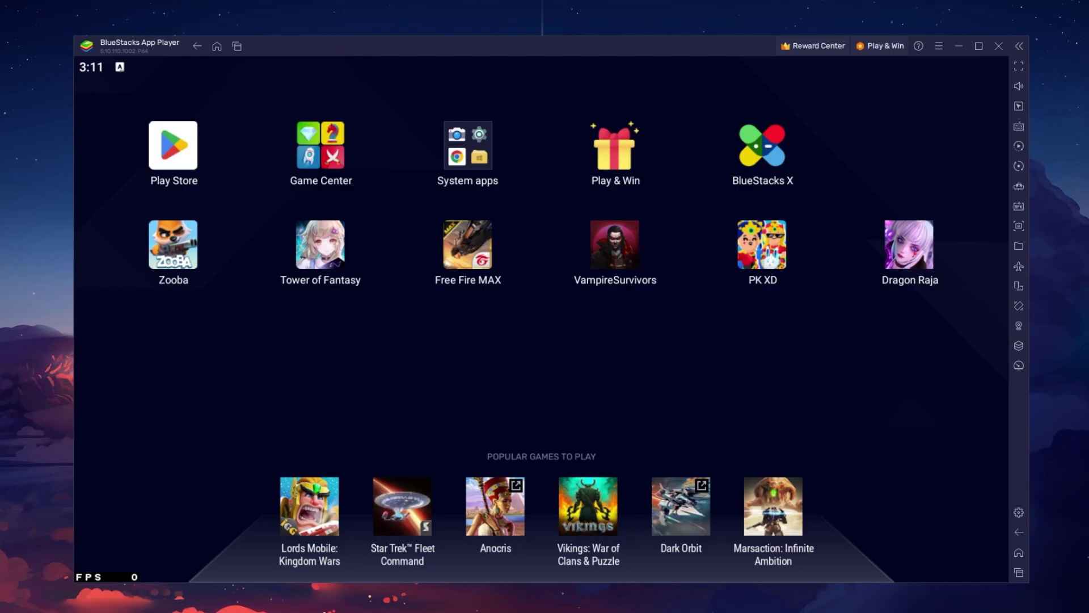
left_click(171, 152)
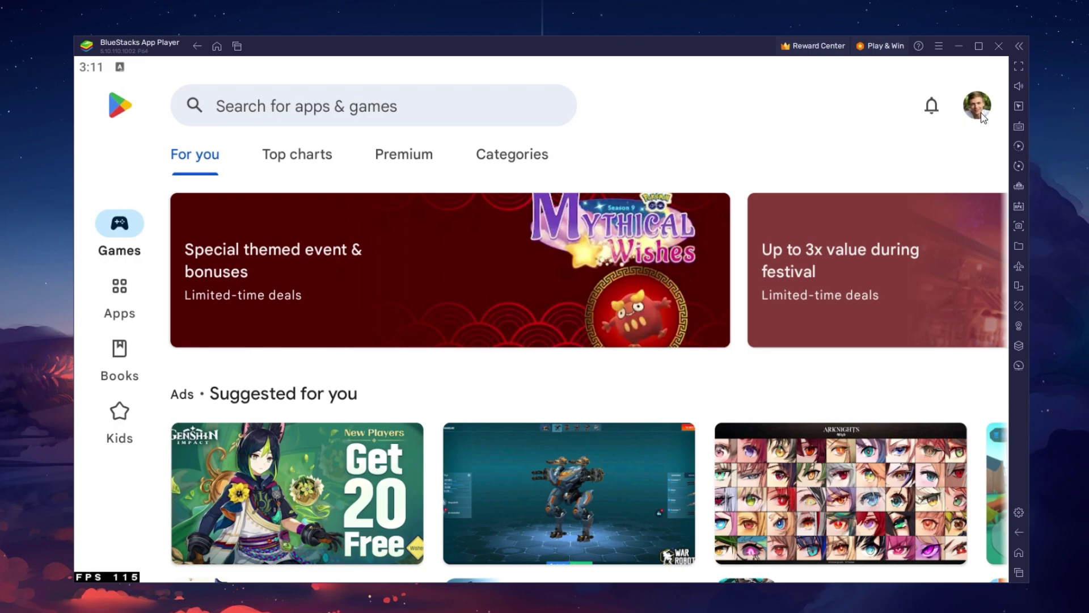
- Search the Play Store for 'pk xd', review PK XD's listing, and return home
left_click(402, 115)
type("pk xd")
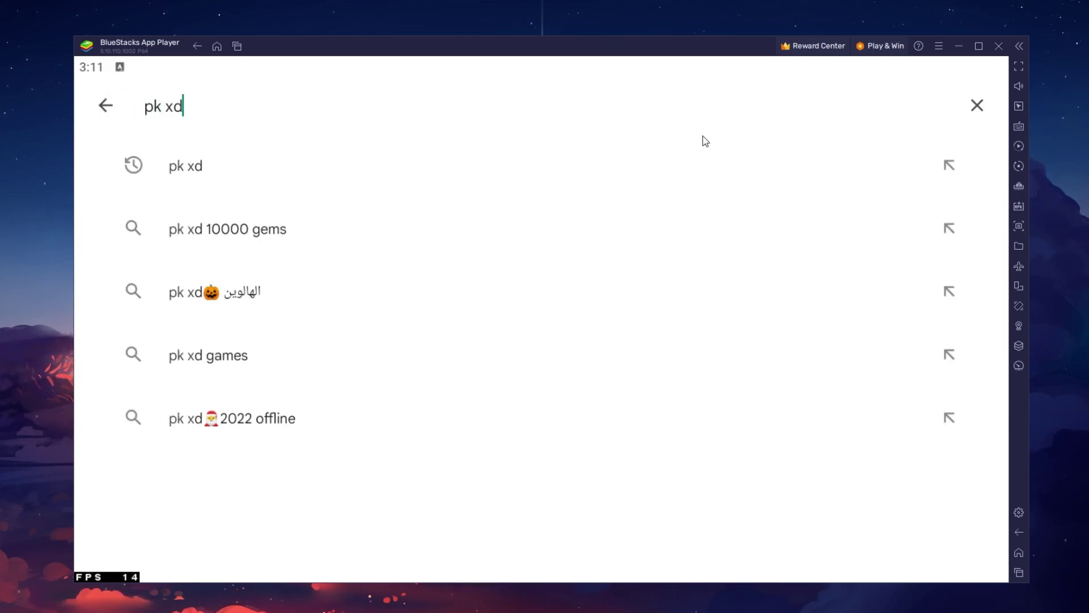
key("Return")
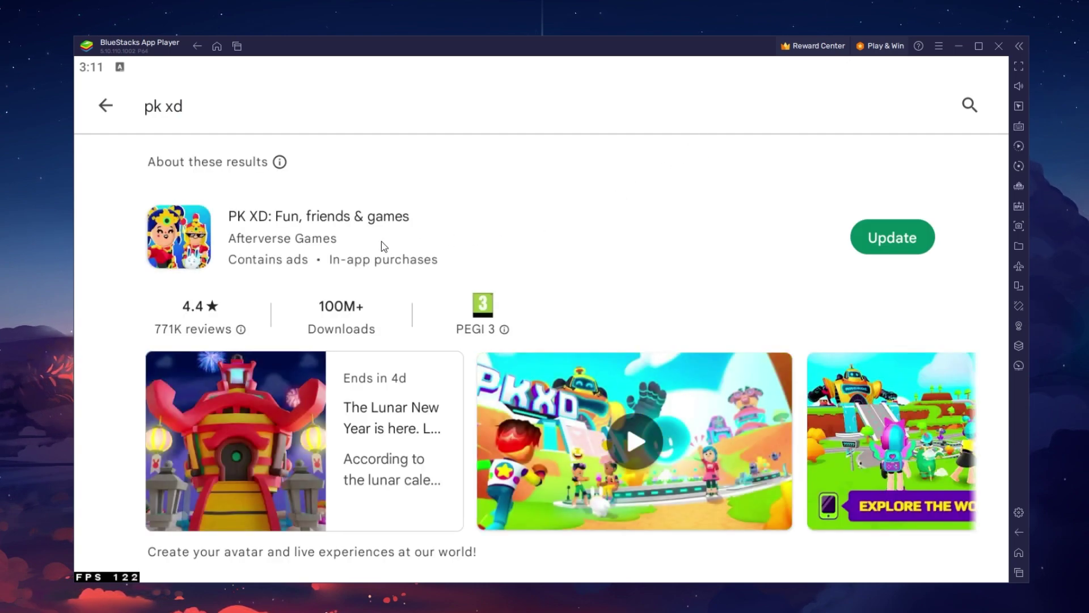
left_click(173, 241)
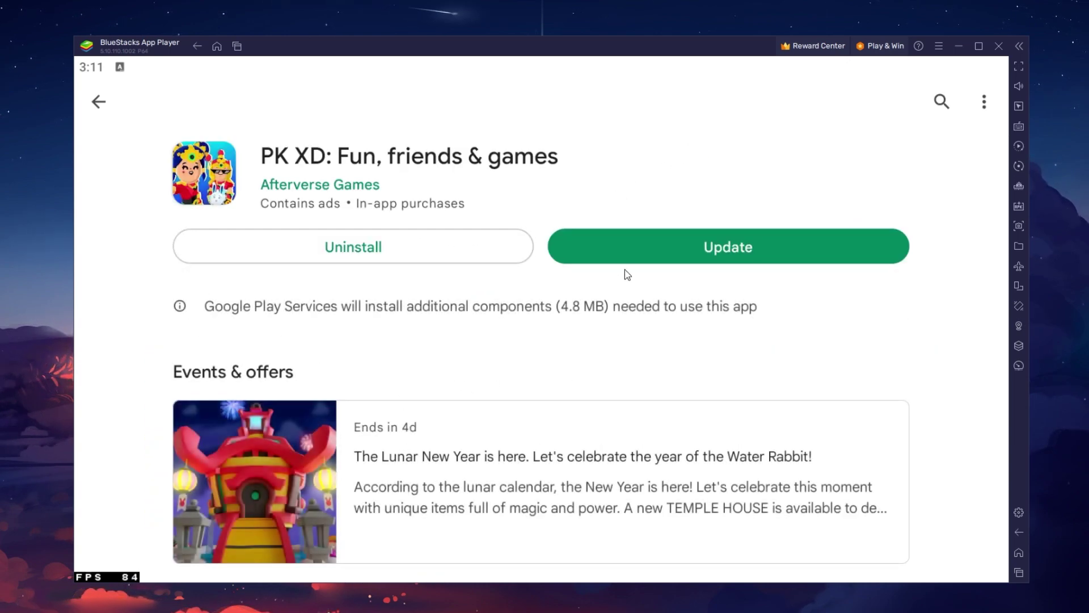
scroll(569, 248, "down", 5)
scroll(569, 248, "down", 5)
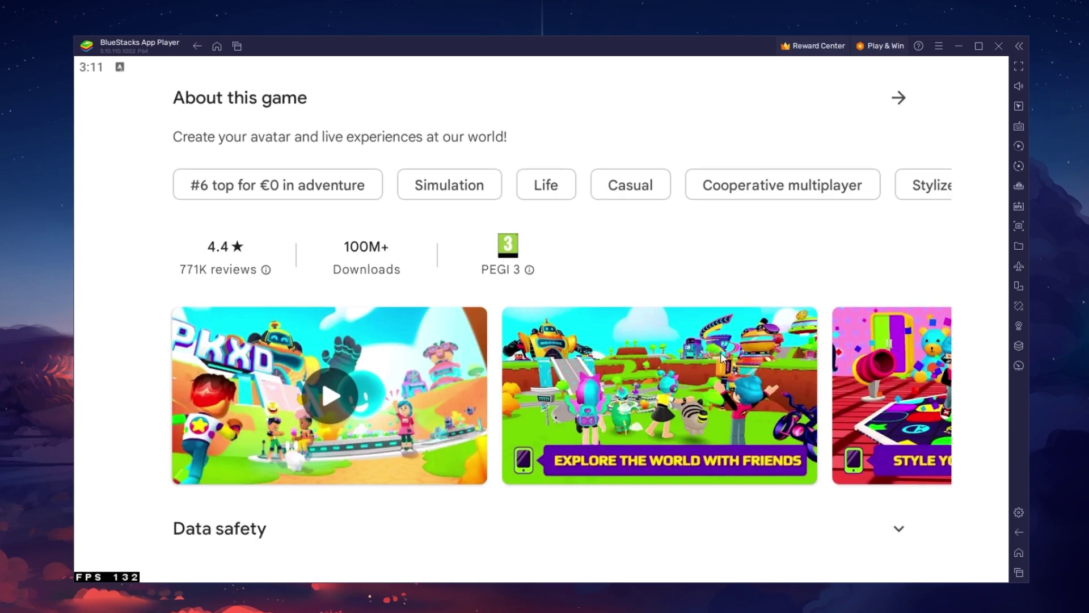
left_click_drag(721, 352, 426, 364)
scroll(470, 561, "up", 10)
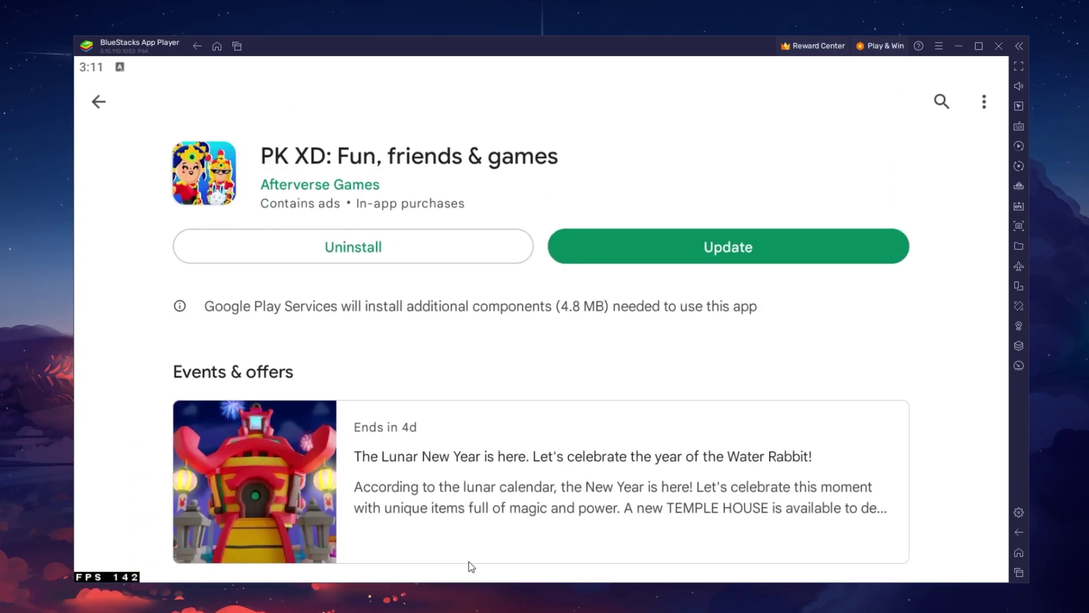
left_click(1018, 553)
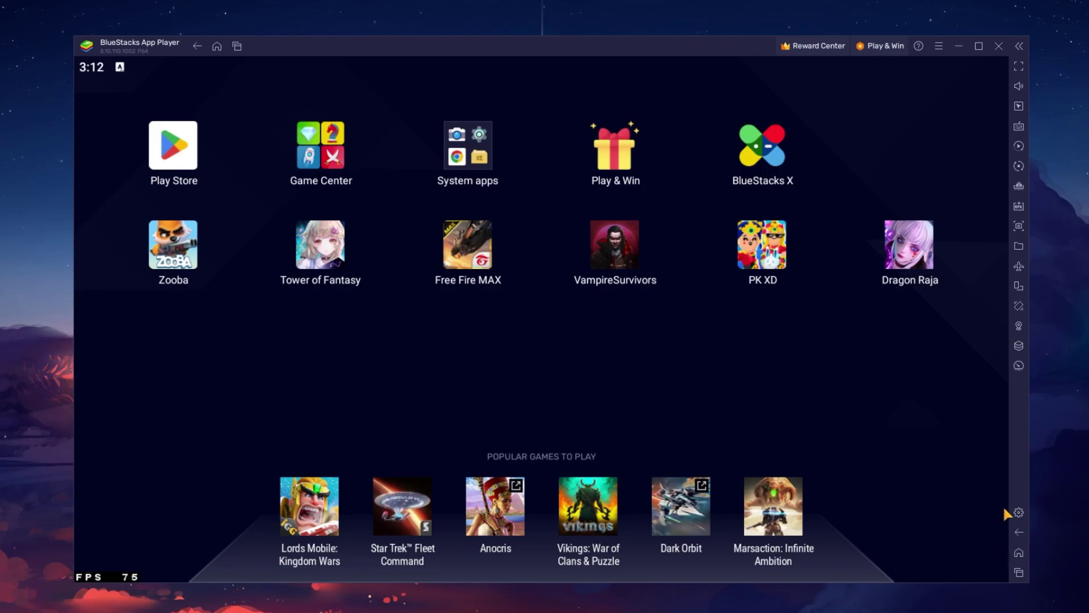
- Keep CPU allocation at High (4 Cores) in Performance settings and view the memory choices
left_click(1019, 513)
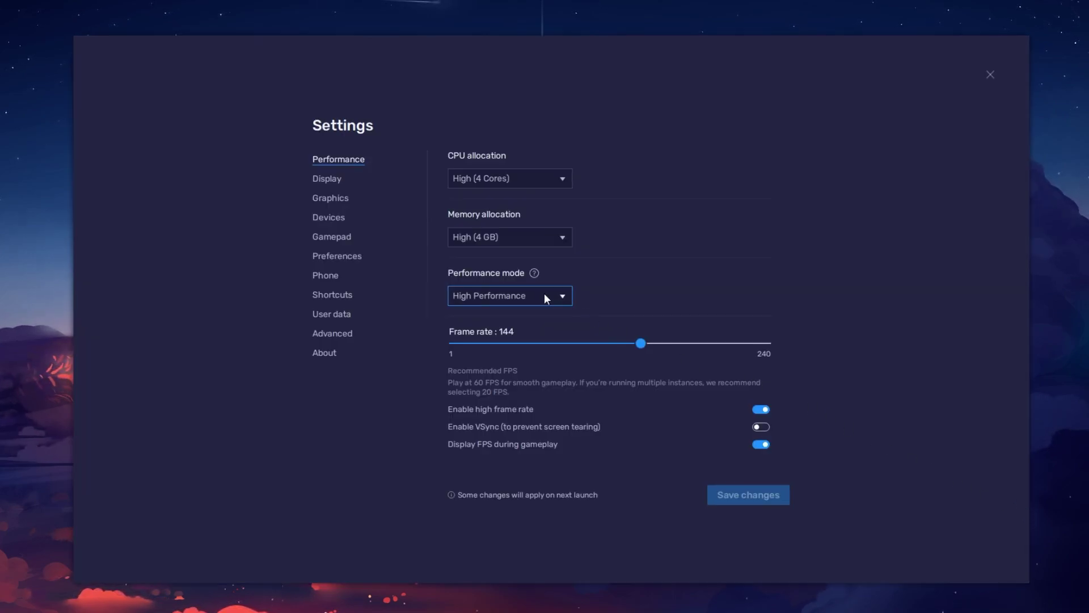
left_click(562, 180)
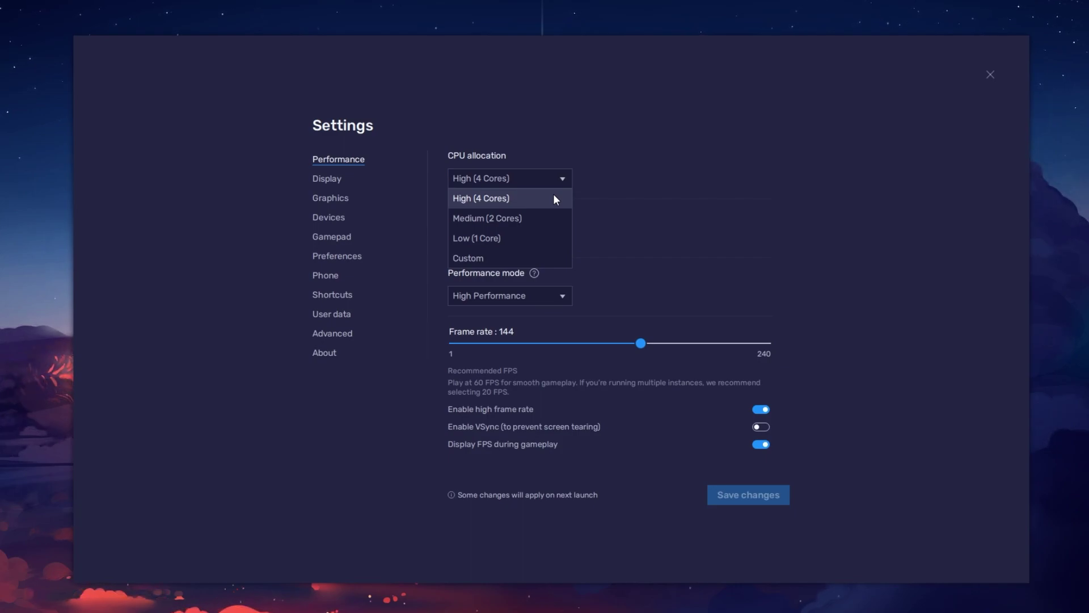
left_click(555, 195)
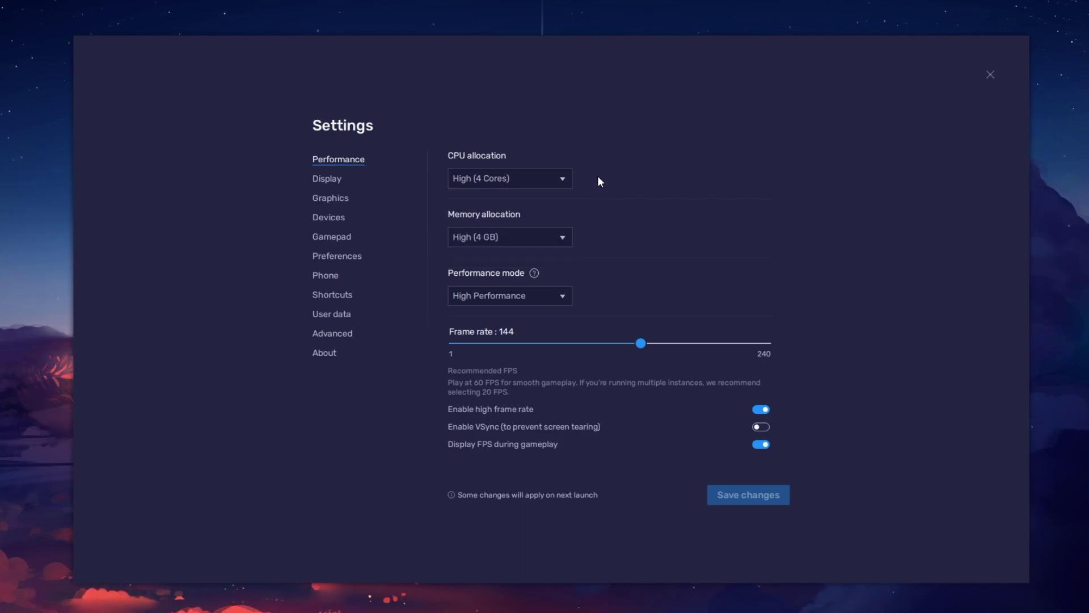
left_click(564, 238)
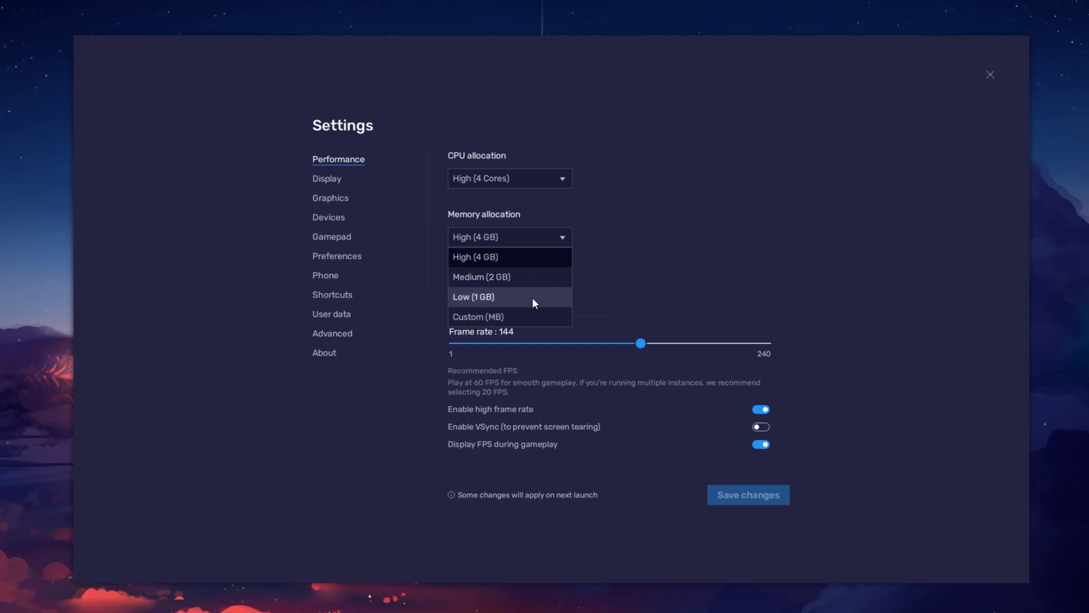
- Keep memory at High (4 GB), choose Balanced performance mode, and set frame rate to 144
left_click(604, 248)
left_click(564, 299)
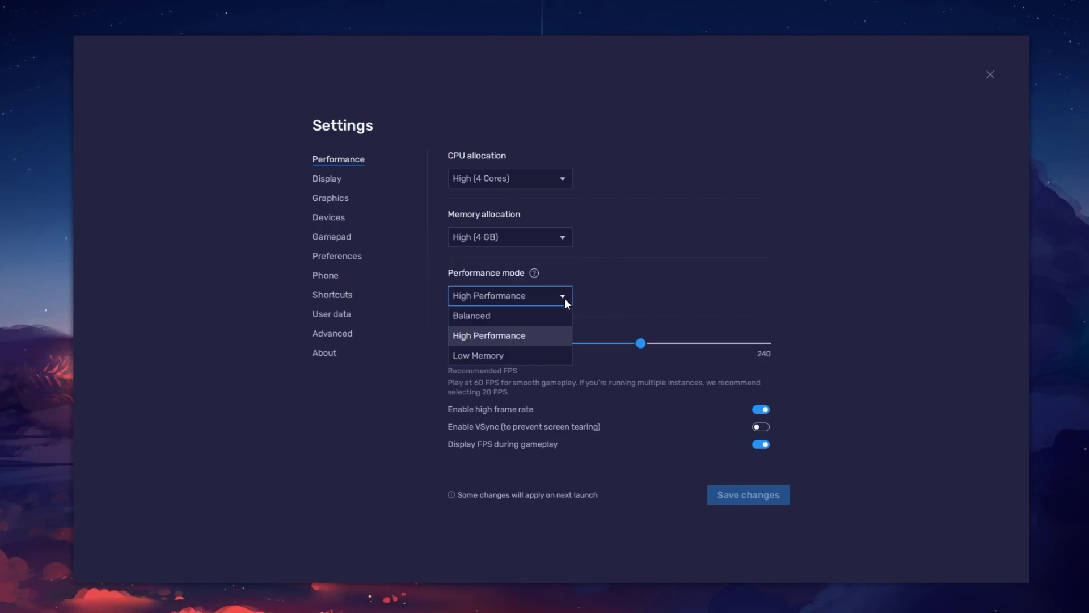
left_click(539, 312)
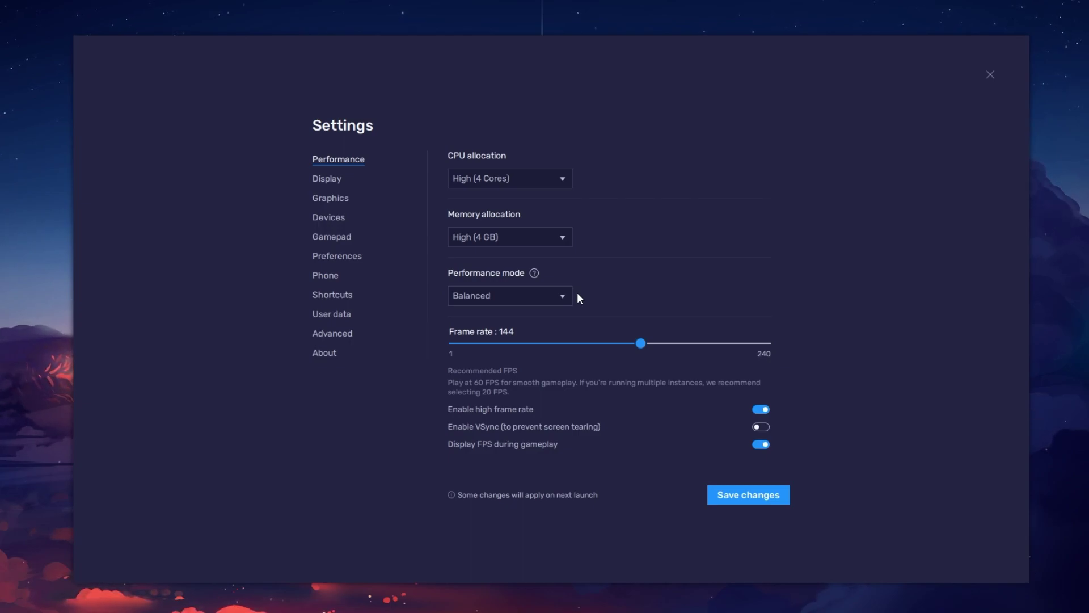
left_click(767, 408)
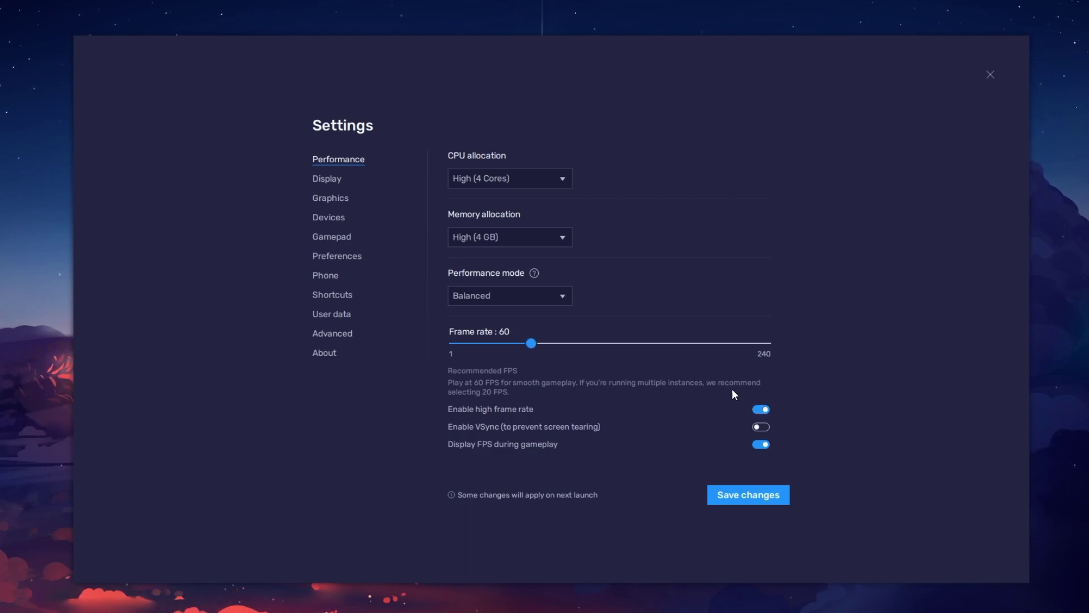
left_click(646, 344)
- Show the monitor's refresh rates (119.97 Hz current, 59.97 Hz) in Windows Advanced display
right_click(64, 290)
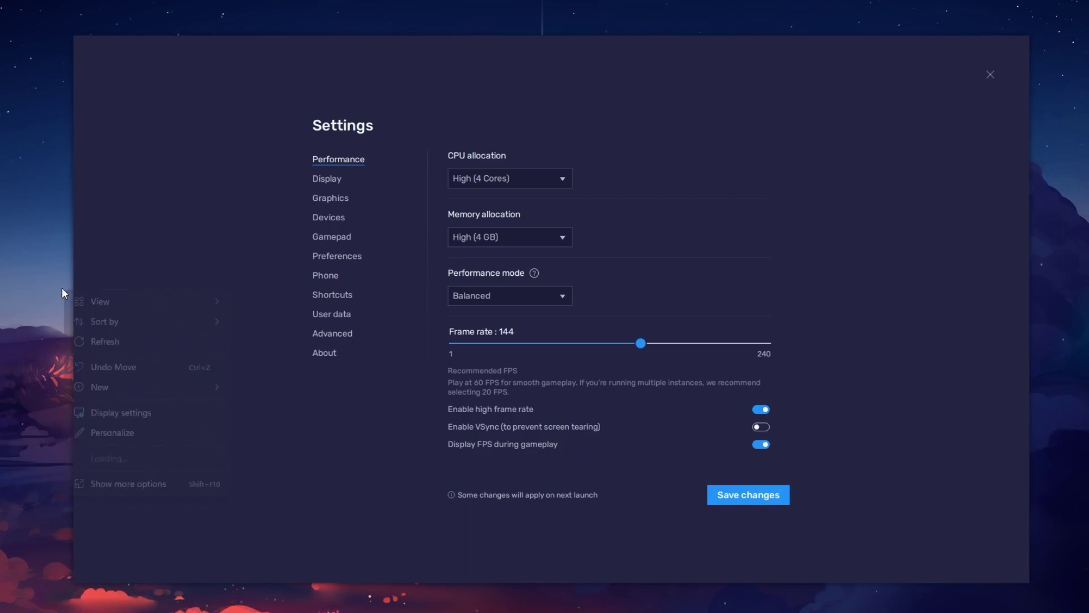
left_click(176, 412)
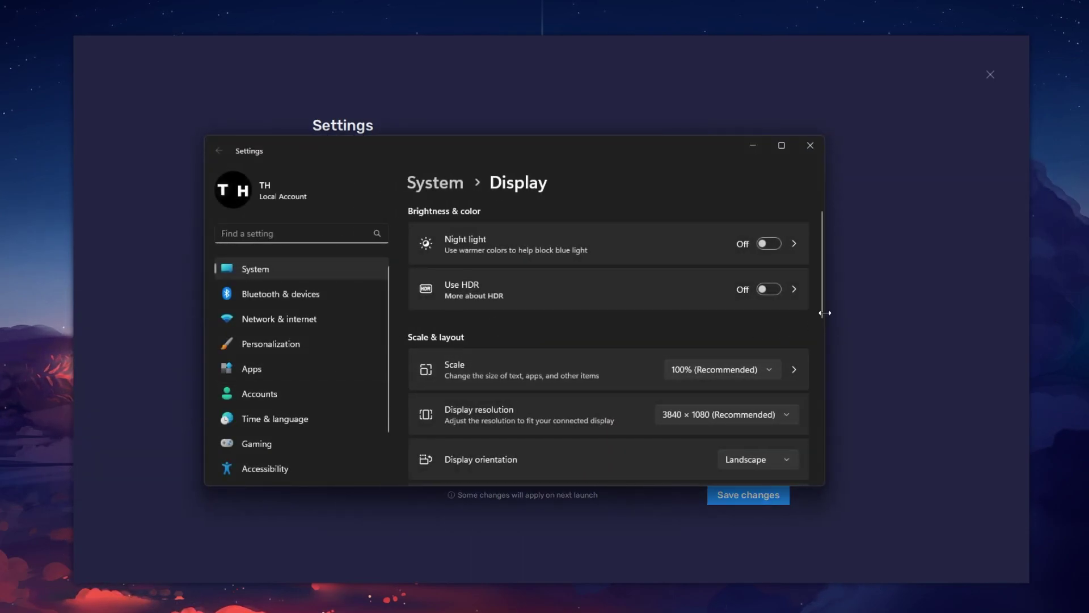
left_click_drag(821, 317, 823, 446)
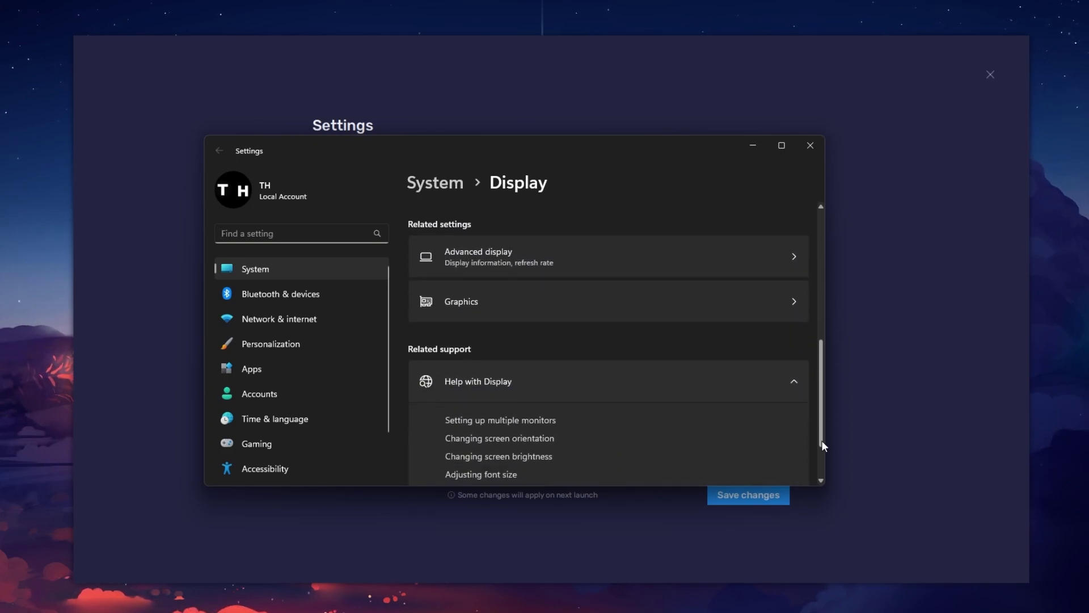
left_click(628, 253)
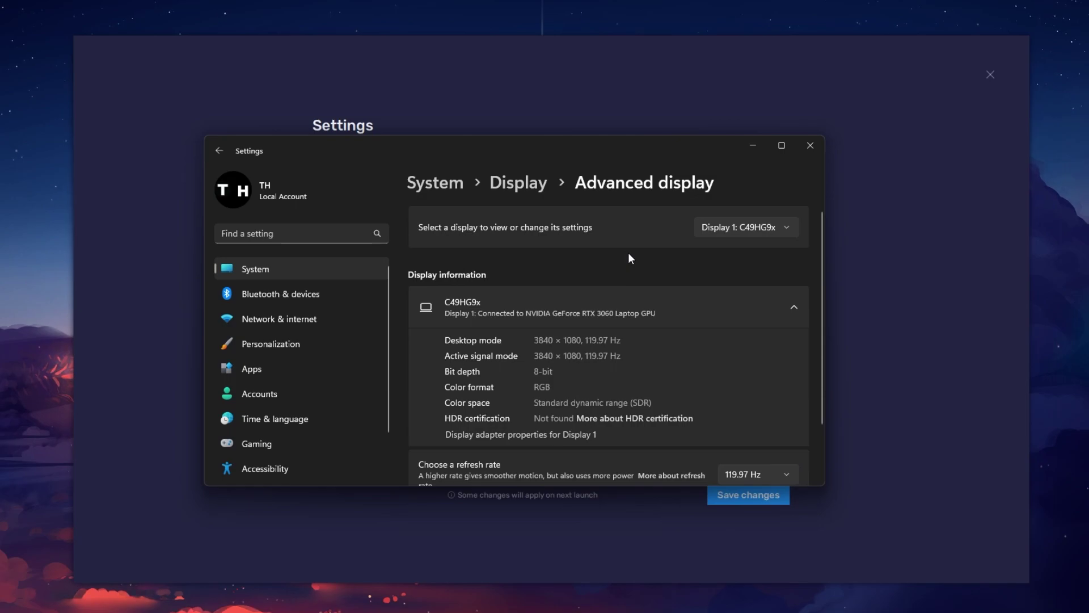
scroll(820, 266, "down", 3)
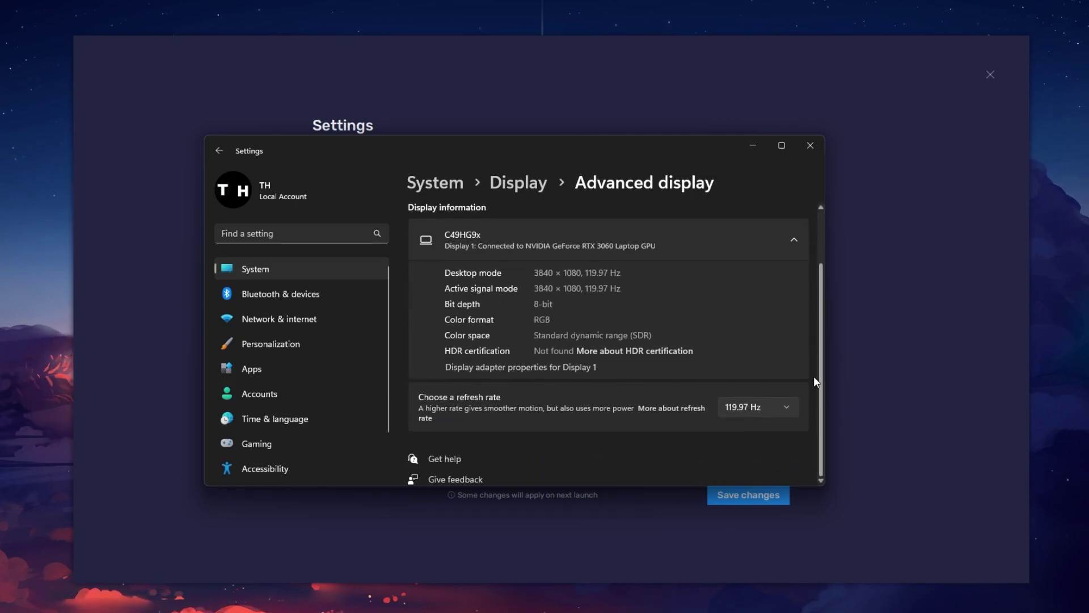
left_click(790, 408)
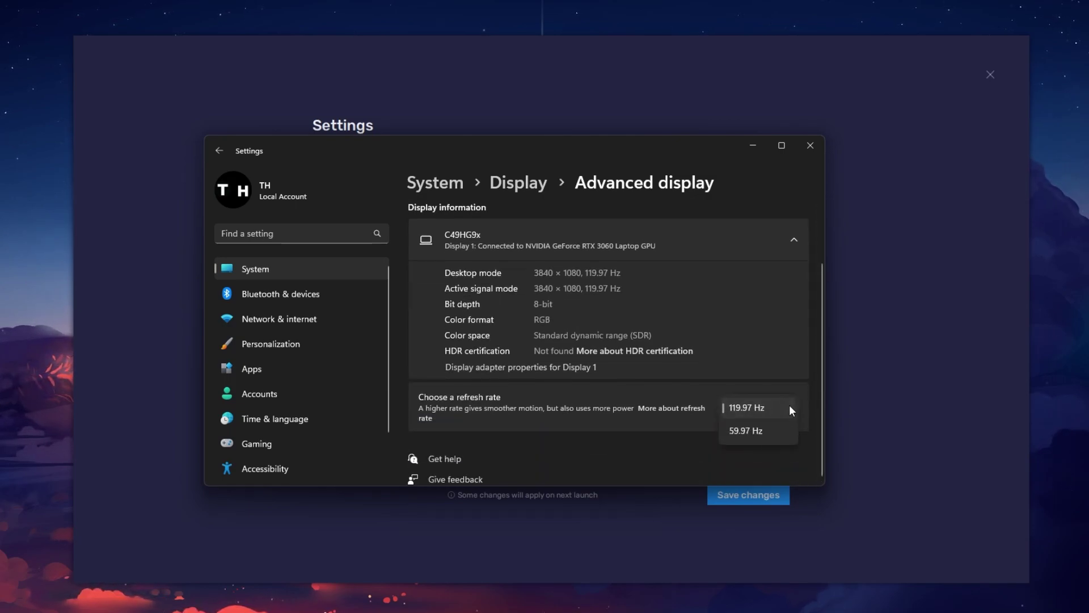
- Leave the refresh rate at 119.97 Hz and close Windows Settings
left_click(787, 409)
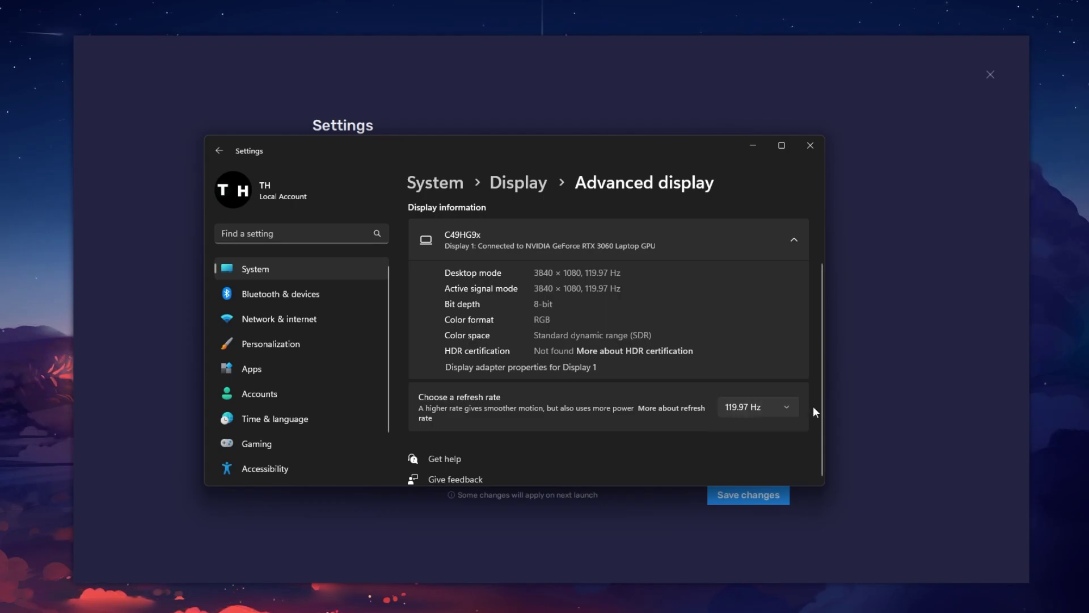
left_click(811, 145)
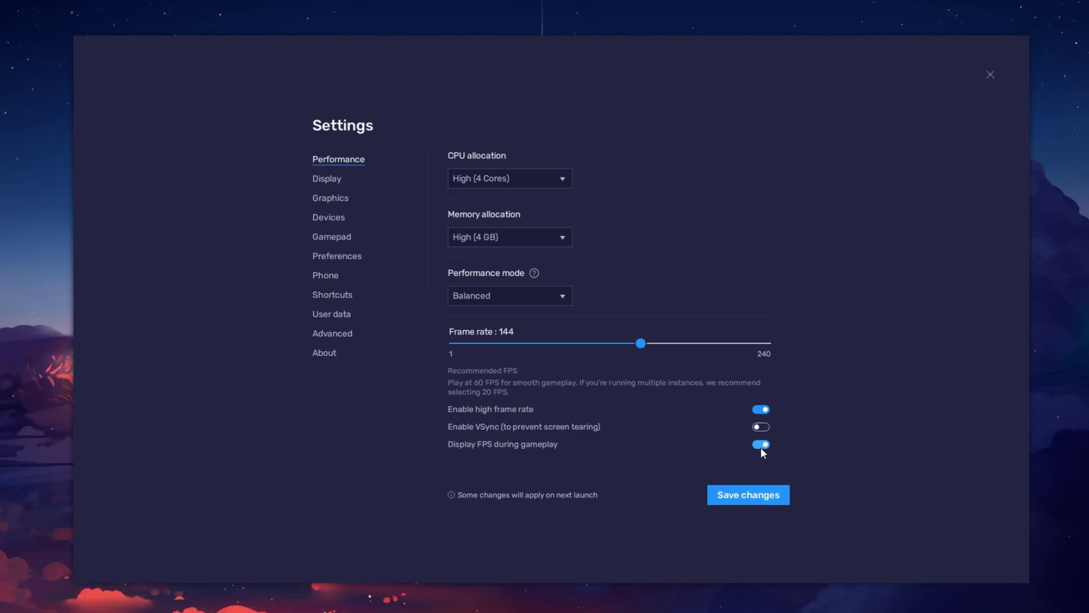
- Discard performance changes, keep Landscape 1600 x 900 resolution, and close BlueStacks settings
left_click(339, 196)
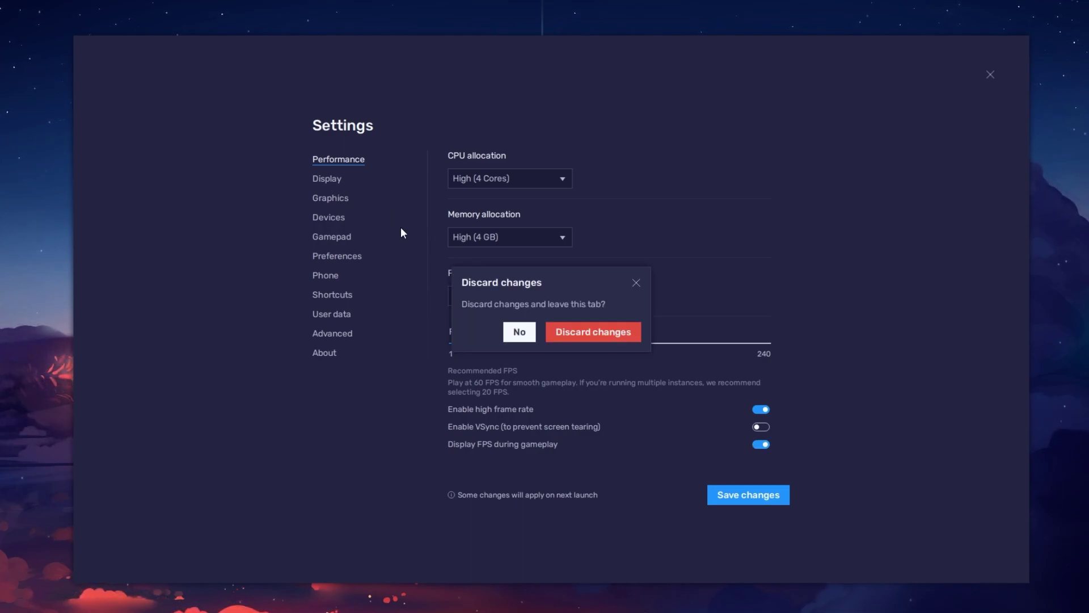
left_click(603, 333)
left_click(498, 180)
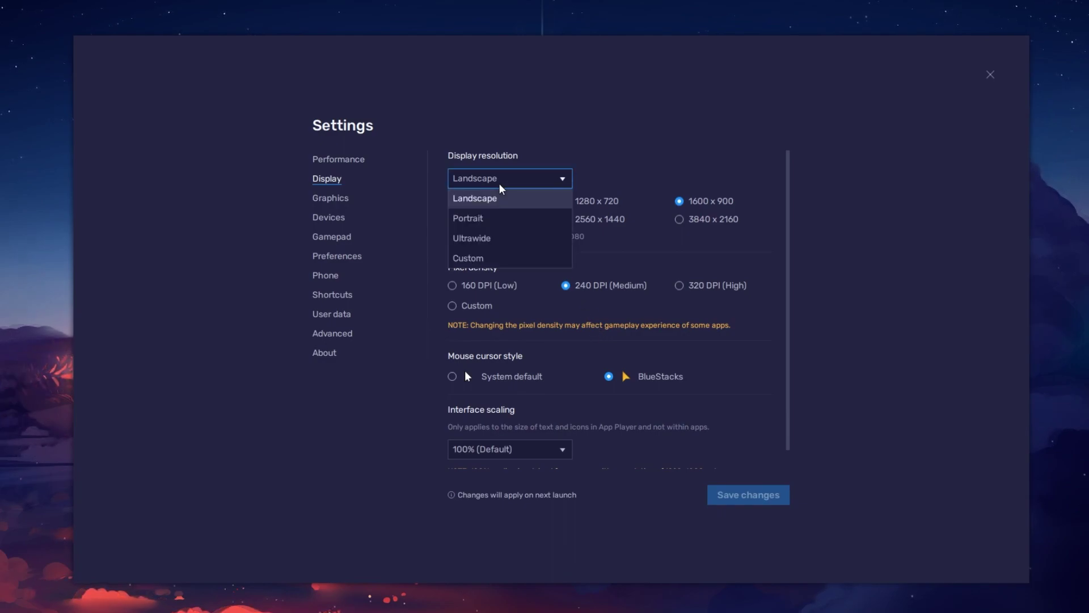
left_click(460, 204)
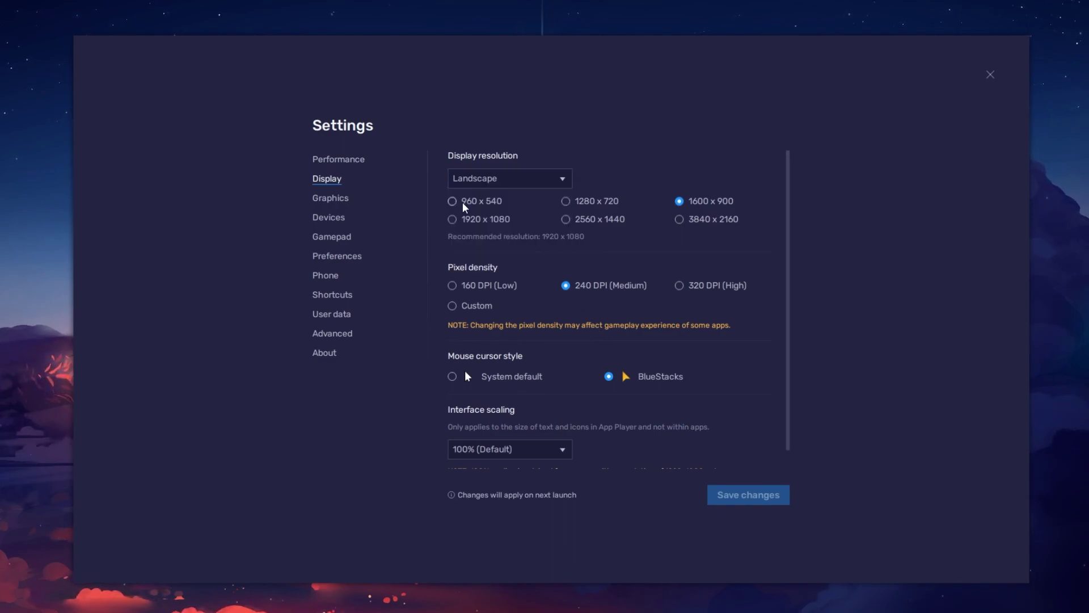
left_click(569, 202)
left_click(680, 220)
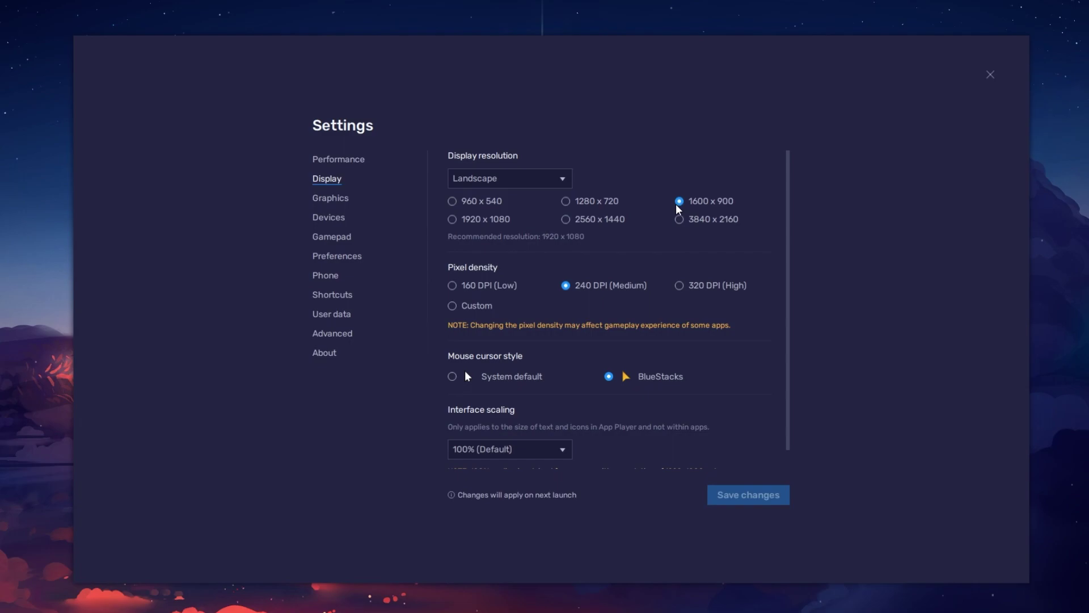
left_click(989, 76)
left_click_drag(1028, 581, 1028, 574)
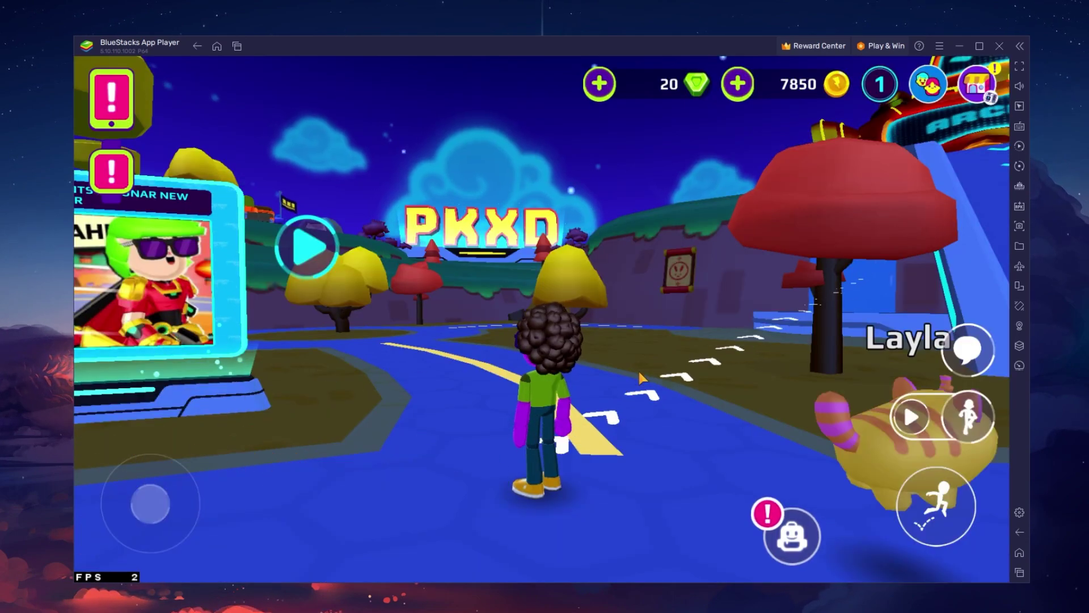
- Walk the PK XD avatar around town with WASD and mouse, then open Game controls
left_click_drag(720, 408, 1007, 403)
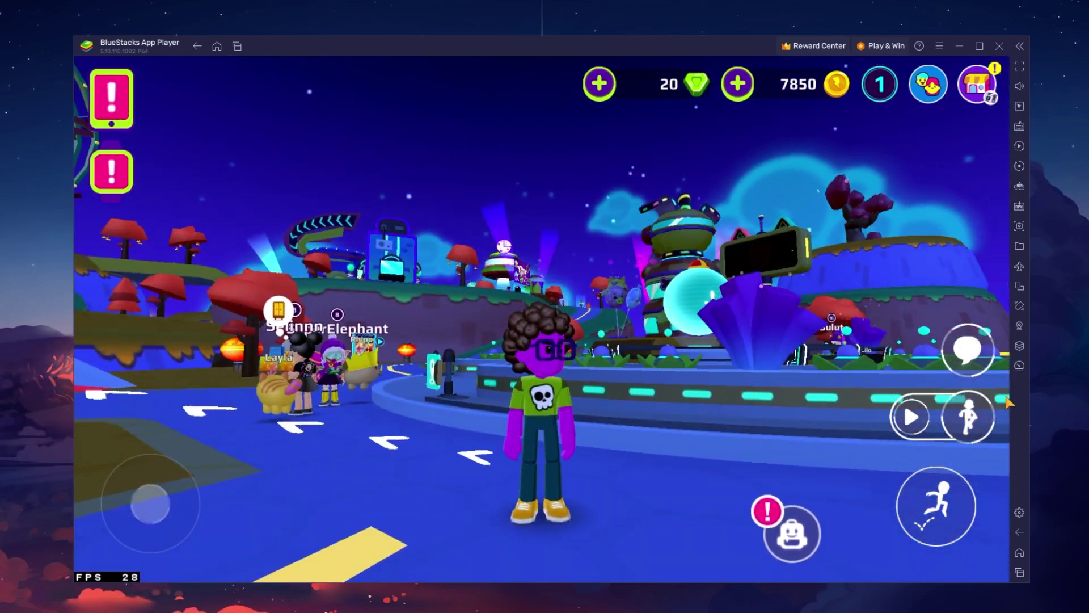
key("w")
key("w")
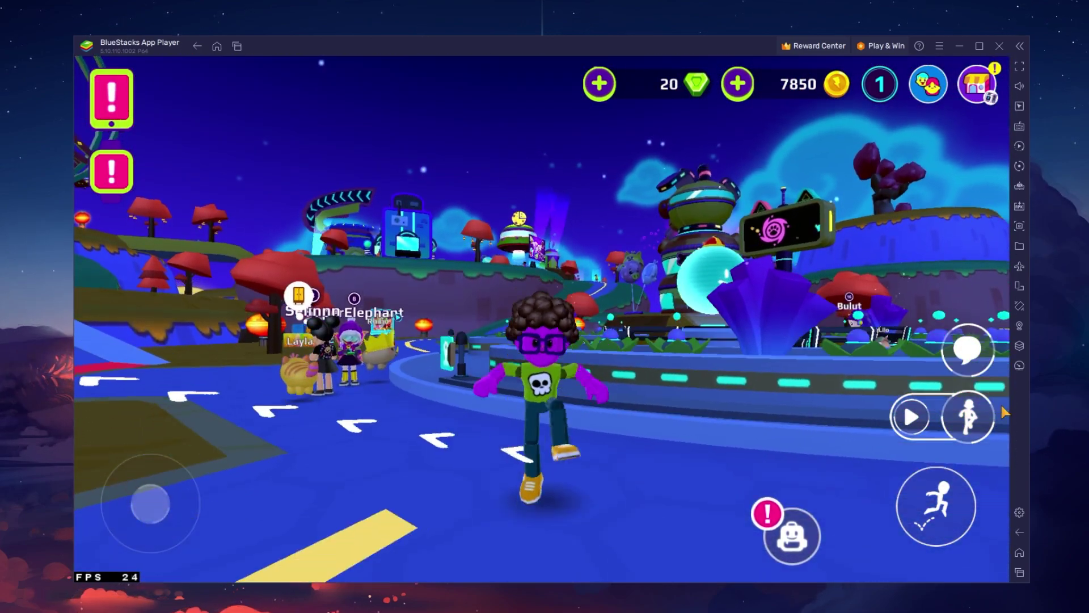
key("s")
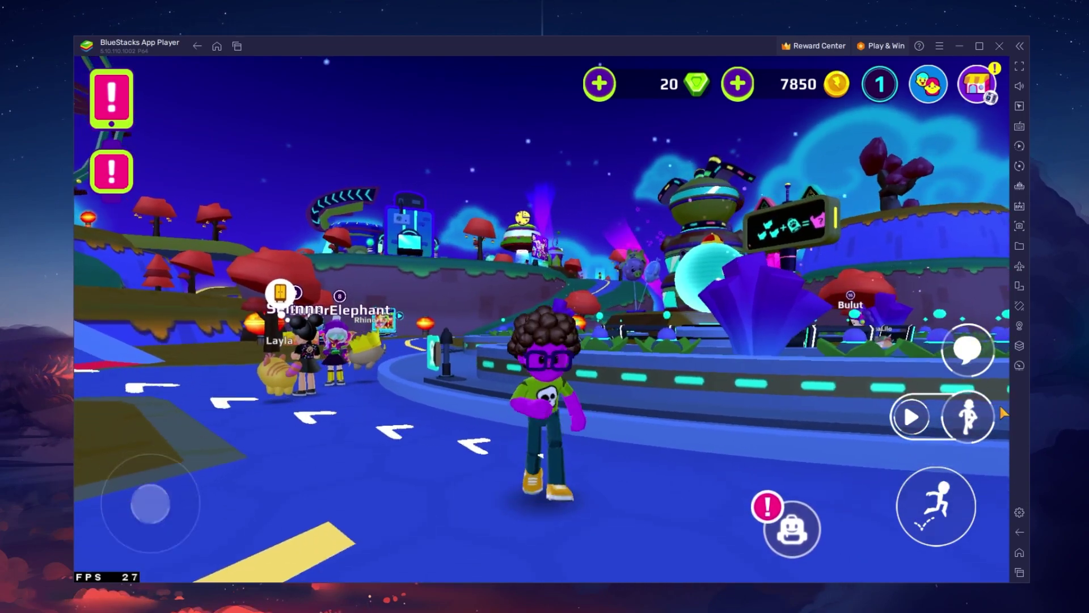
key("w")
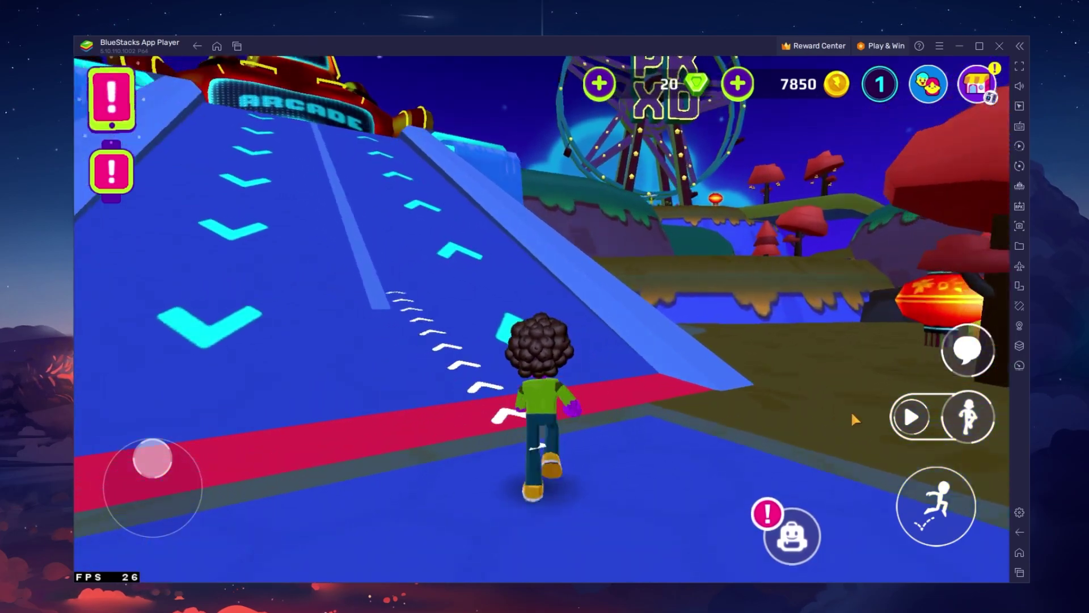
left_click_drag(888, 426, 797, 411)
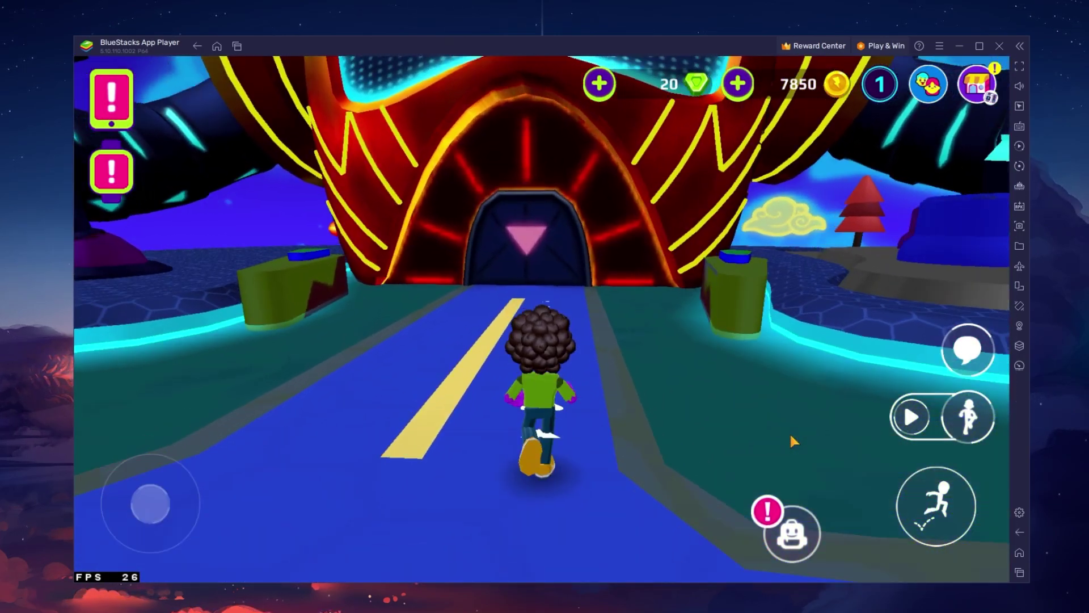
mouse_move(789, 432)
left_mouse_down()
mouse_move(907, 441)
mouse_move(1024, 426)
left_mouse_up()
left_click(1020, 126)
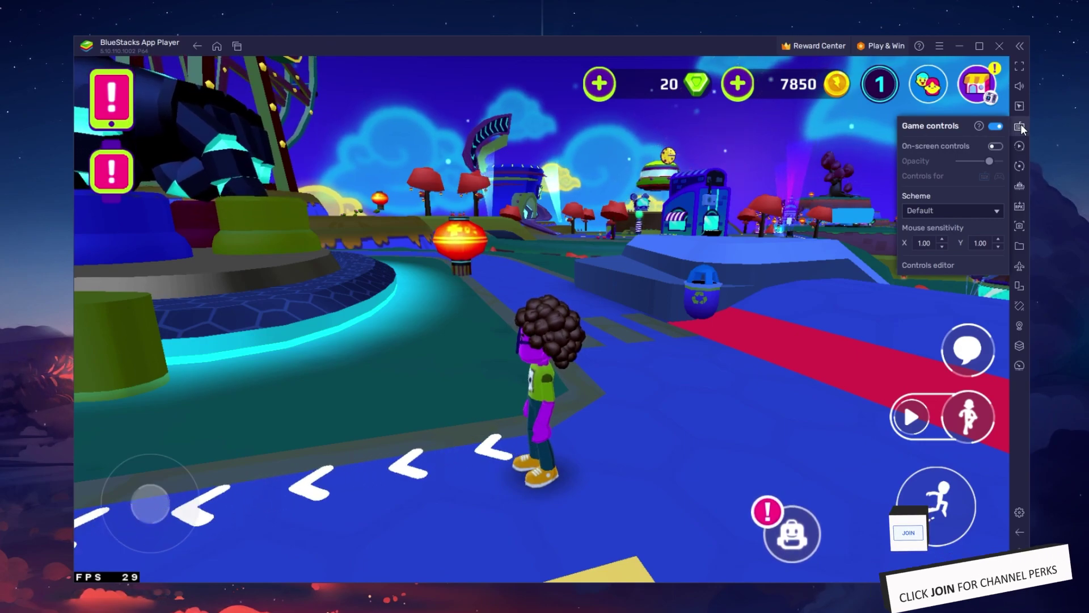
- Briefly show the on-screen key labels, close the controls panel, and walk toward the plaza
left_click(996, 145)
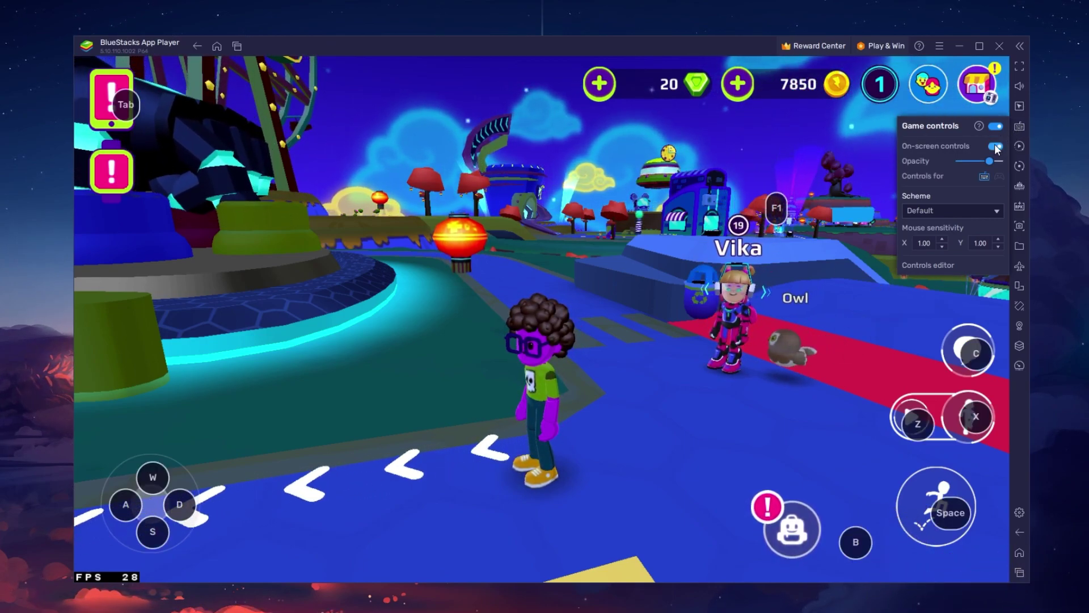
left_click(996, 146)
left_click(1019, 126)
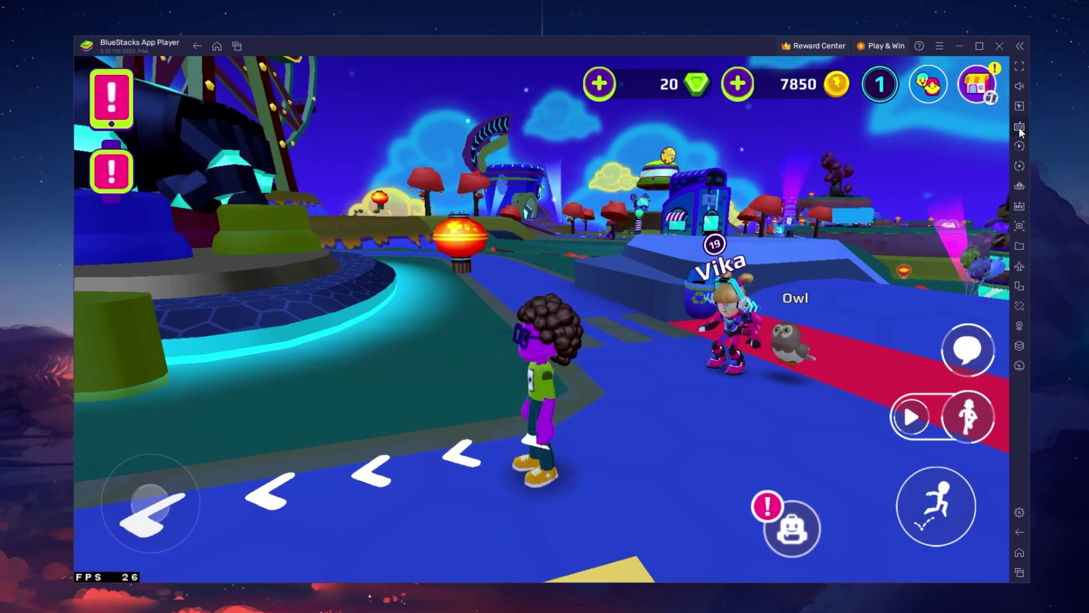
left_click_drag(867, 284, 941, 284)
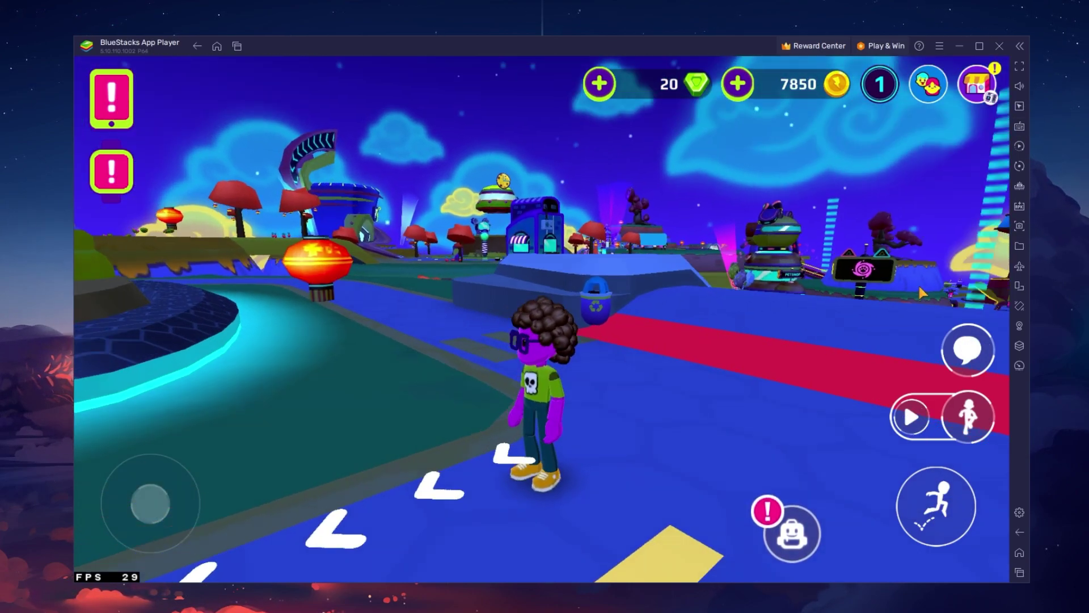
key("w")
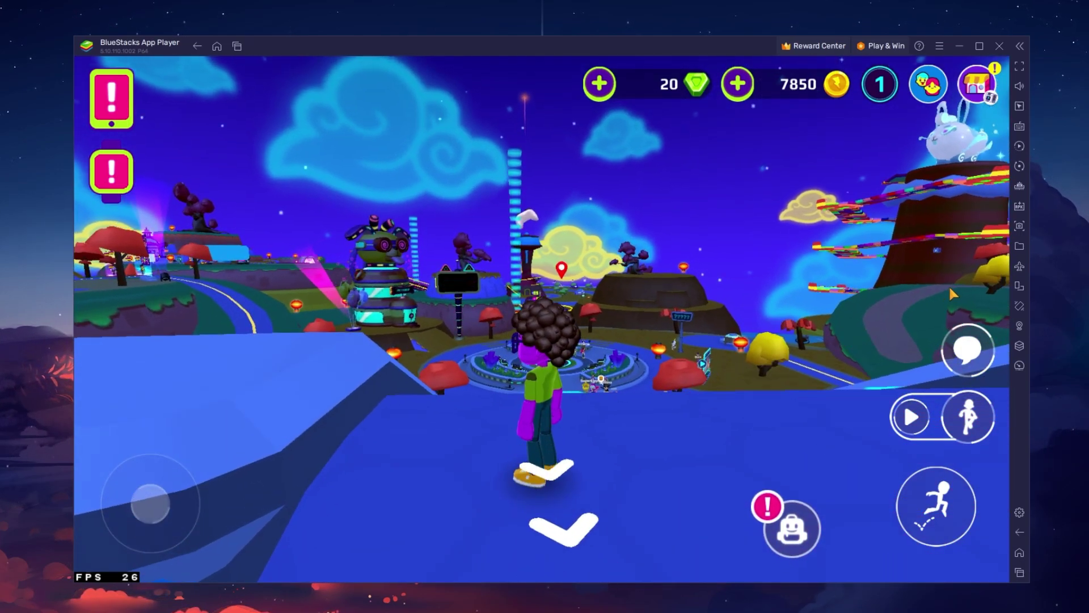
left_click(1019, 126)
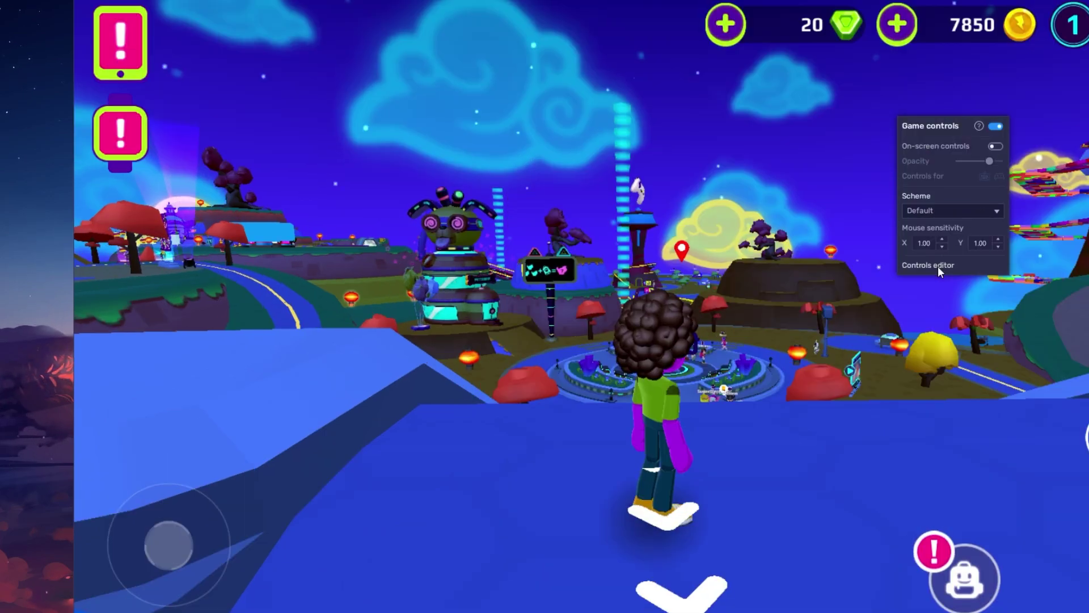
left_click(928, 265)
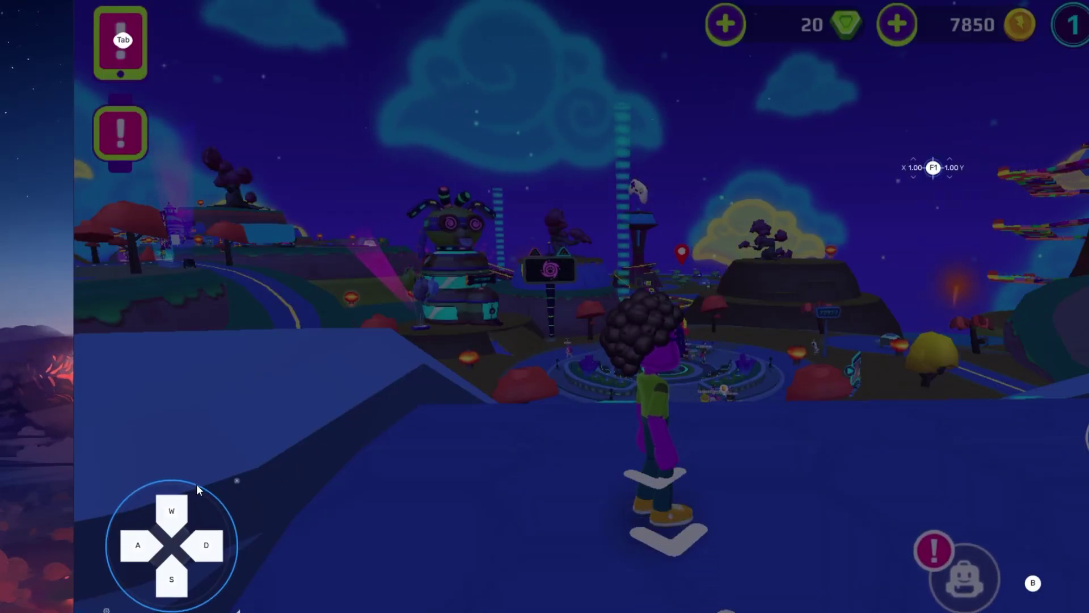
mouse_move(195, 493)
left_mouse_down()
mouse_move(186, 404)
mouse_move(186, 478)
left_mouse_up()
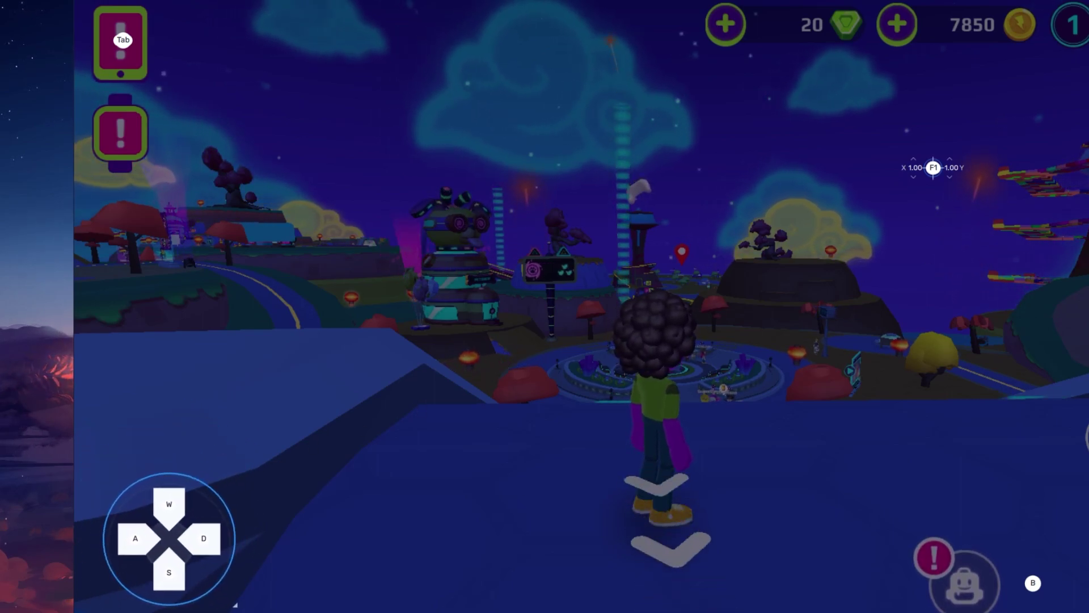
key("Escape")
key("Return")
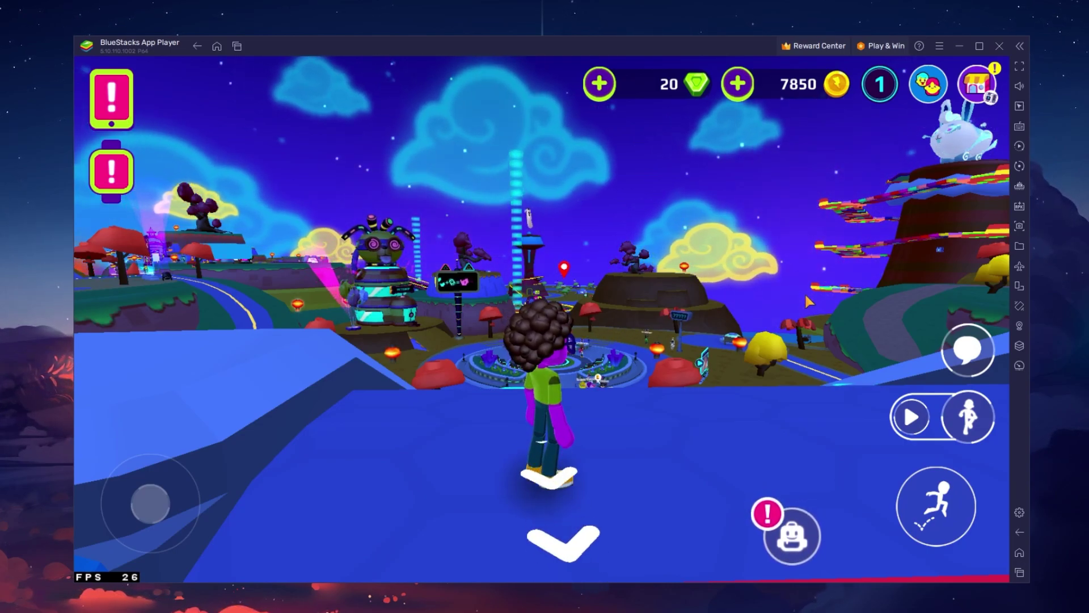
- Open the PK XD menu with M and go to the profile settings screen
key("m")
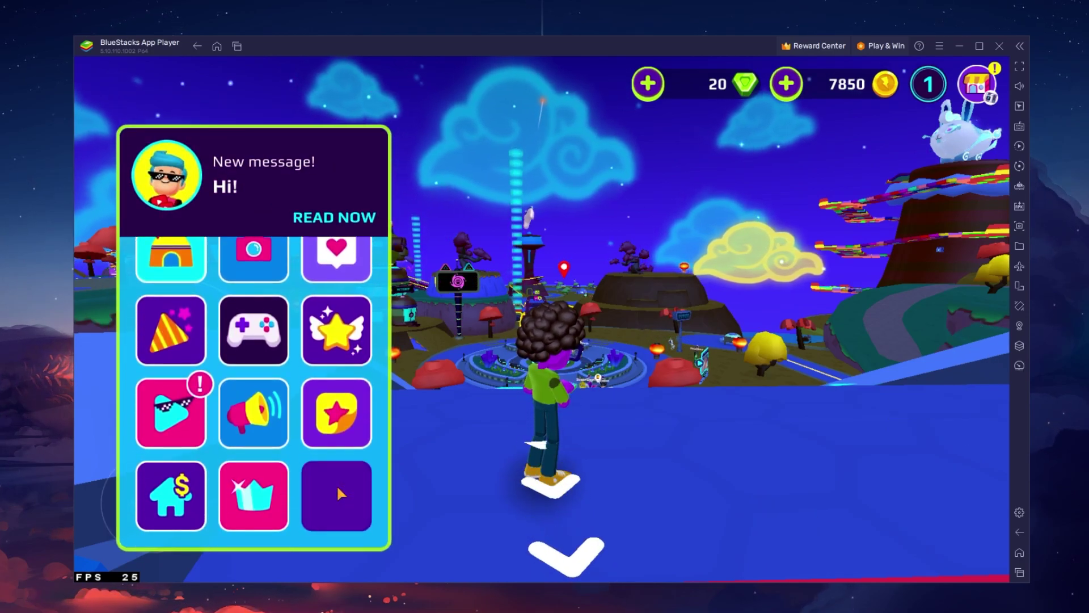
left_click(336, 483)
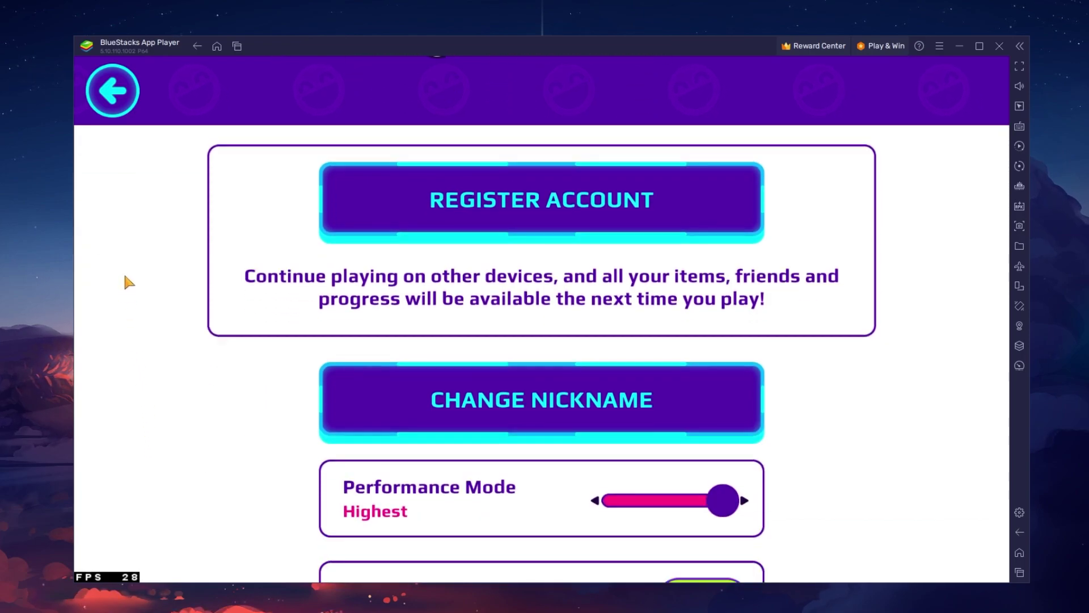
left_click_drag(150, 473, 133, 138)
left_click_drag(180, 273, 181, 219)
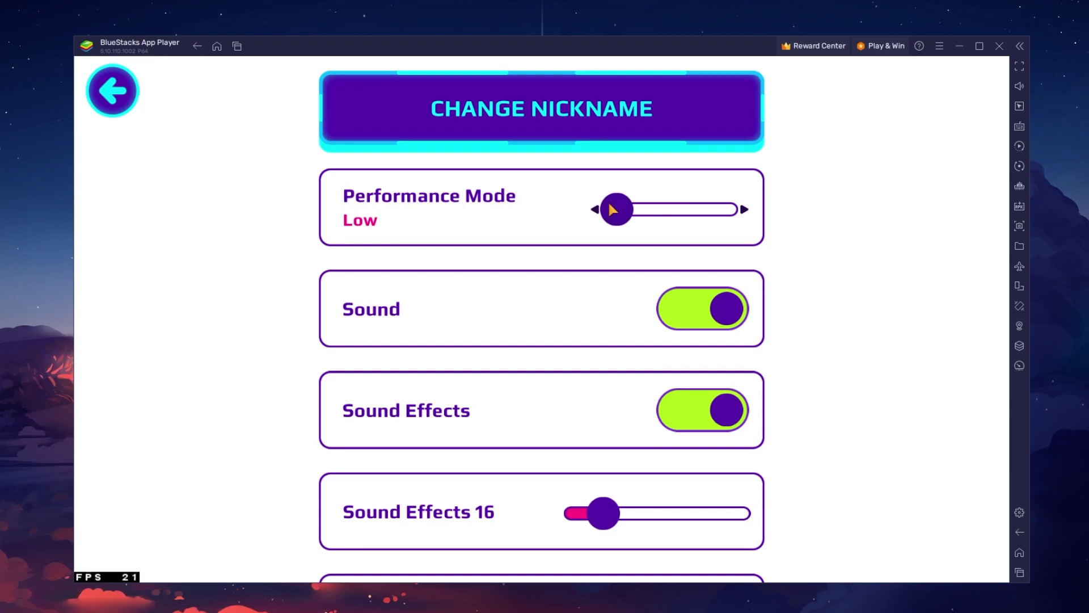
- Toggle the game sound off and back on, and lower the music volume to 32
left_click(725, 320)
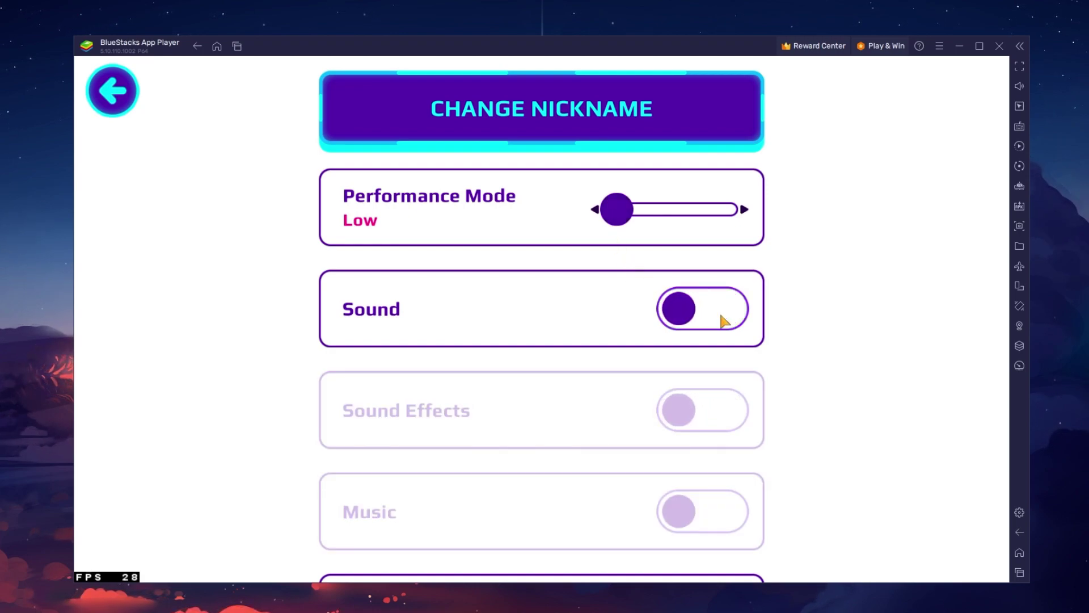
left_click(723, 320)
left_click_drag(821, 396, 833, 175)
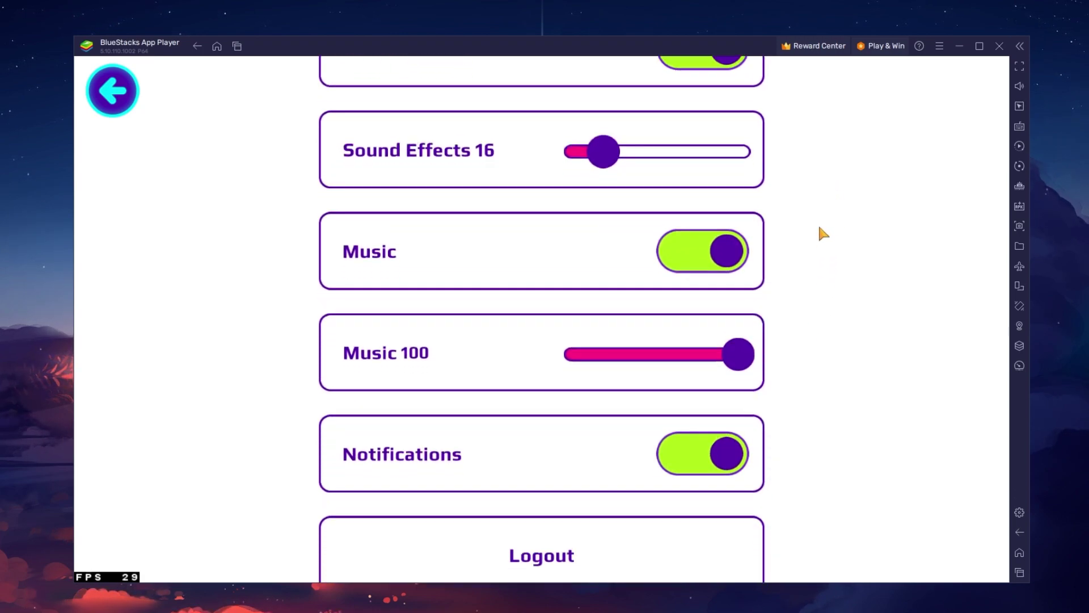
left_click_drag(706, 317, 572, 311)
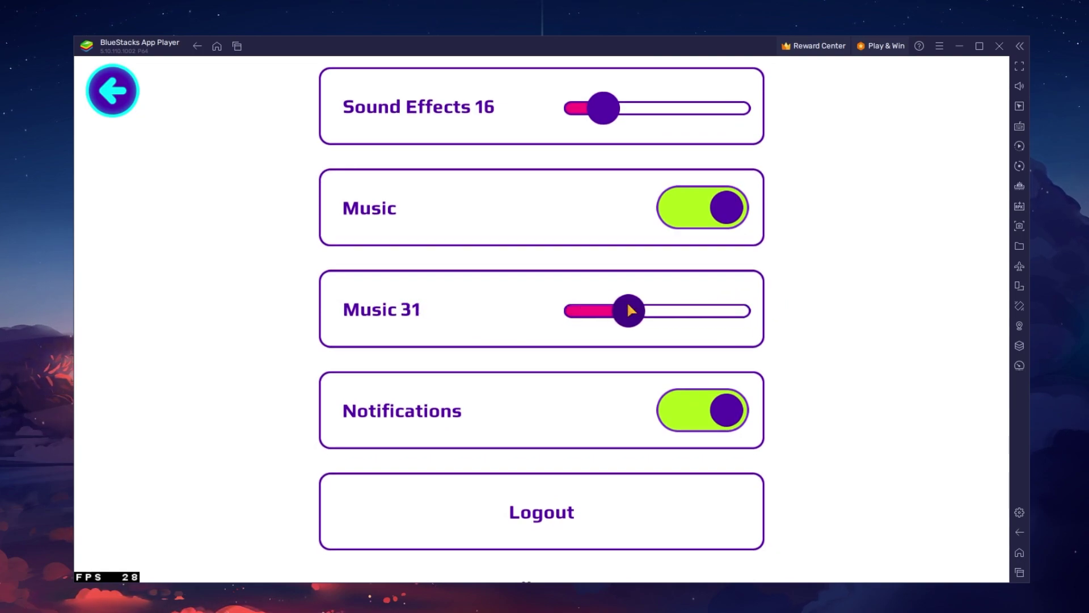
left_click_drag(816, 404, 811, 235)
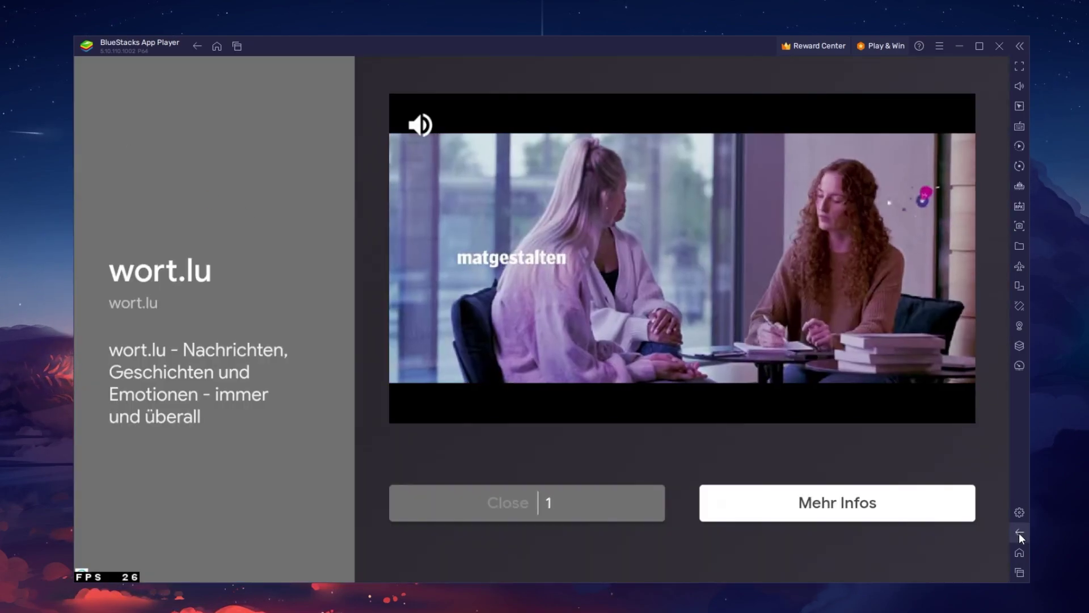
- Dismiss the video ad and close the in-game menu to return to town
left_click(536, 506)
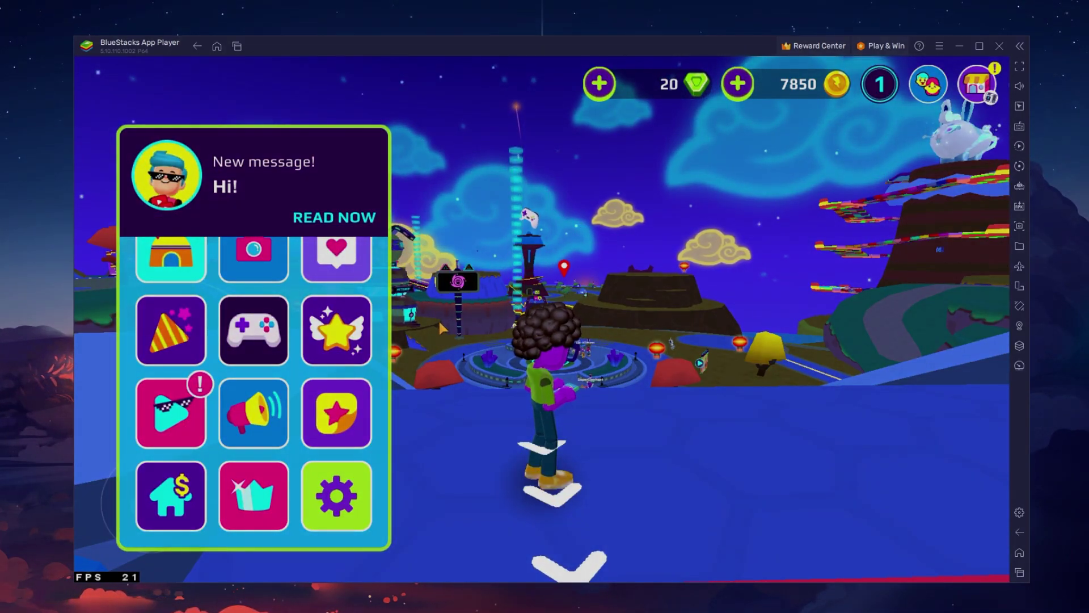
left_click(432, 319)
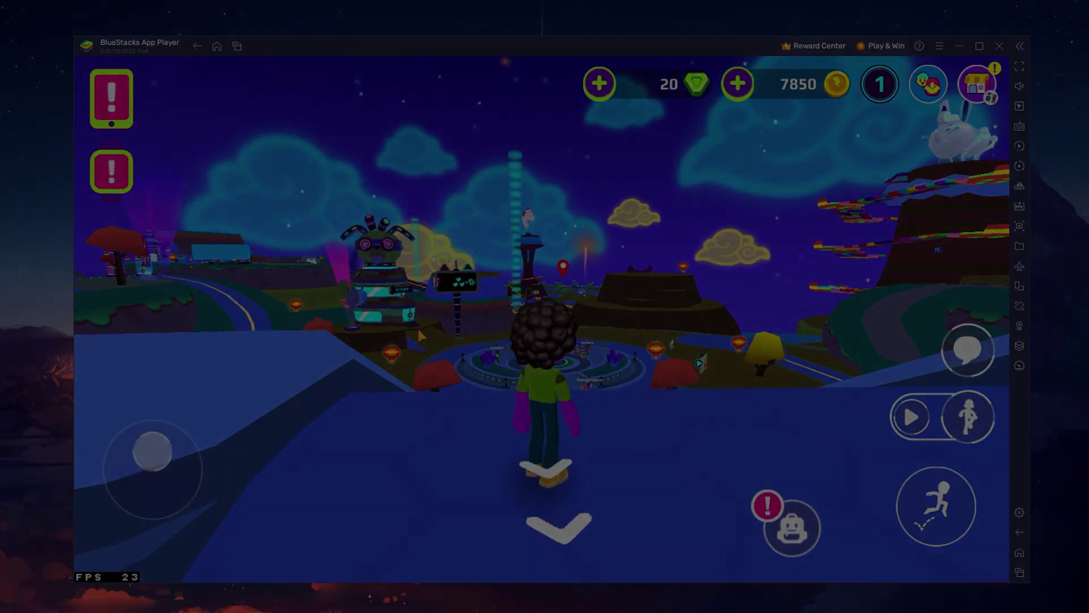